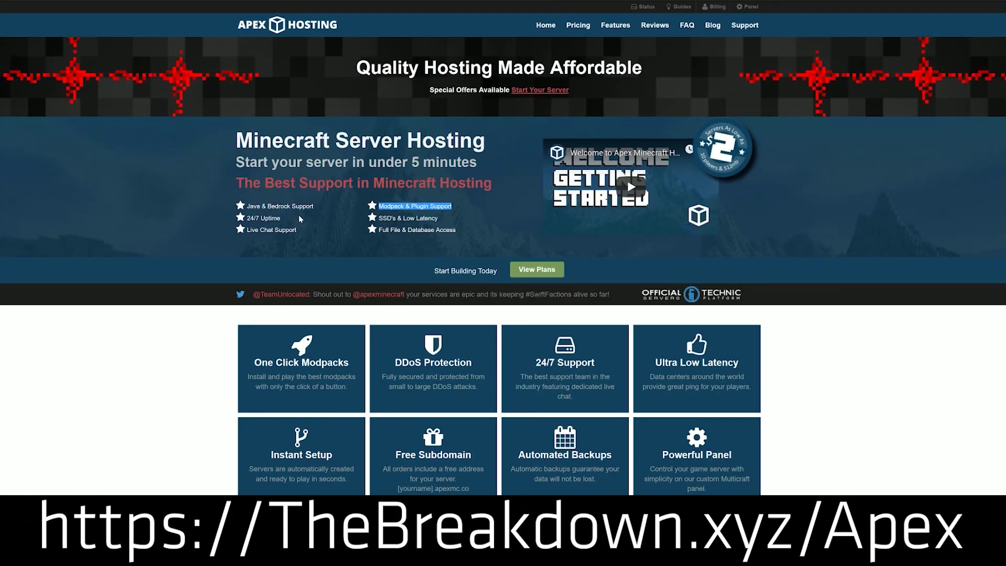
Review the hosting features, server locations and customer testimonials on the Apex Hosting home page.
drag(300, 218, 251, 215)
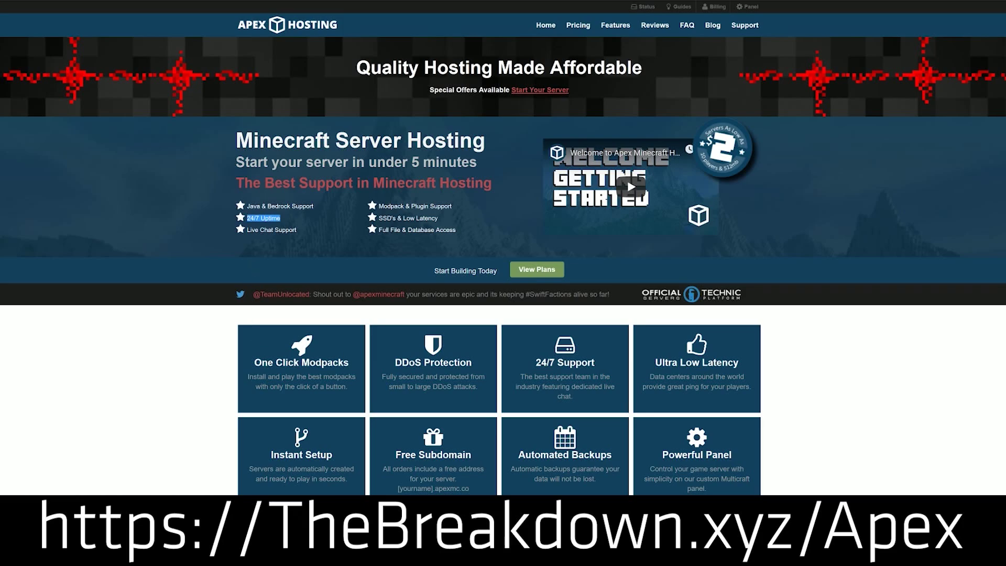
drag(610, 364, 534, 364)
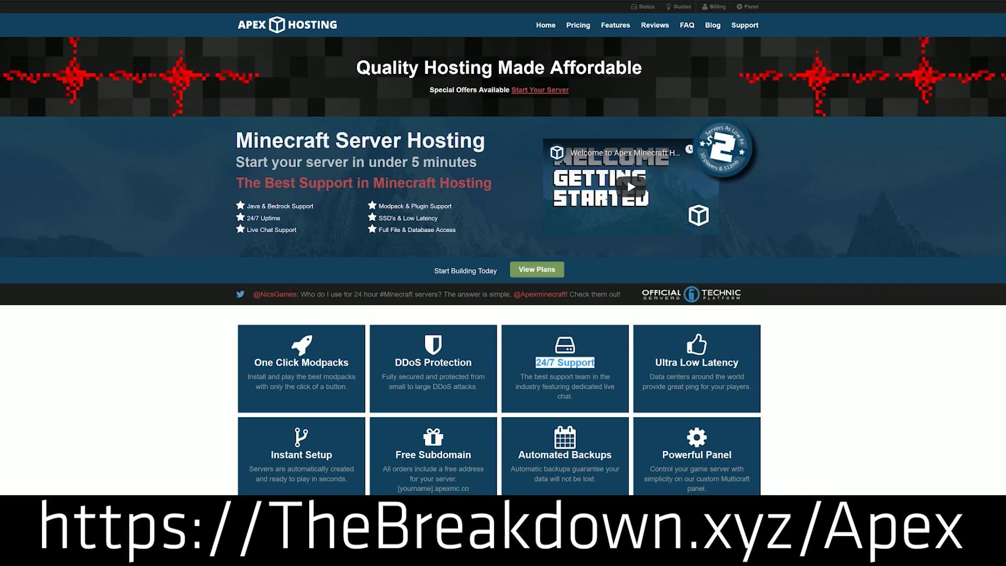
drag(247, 367, 350, 365)
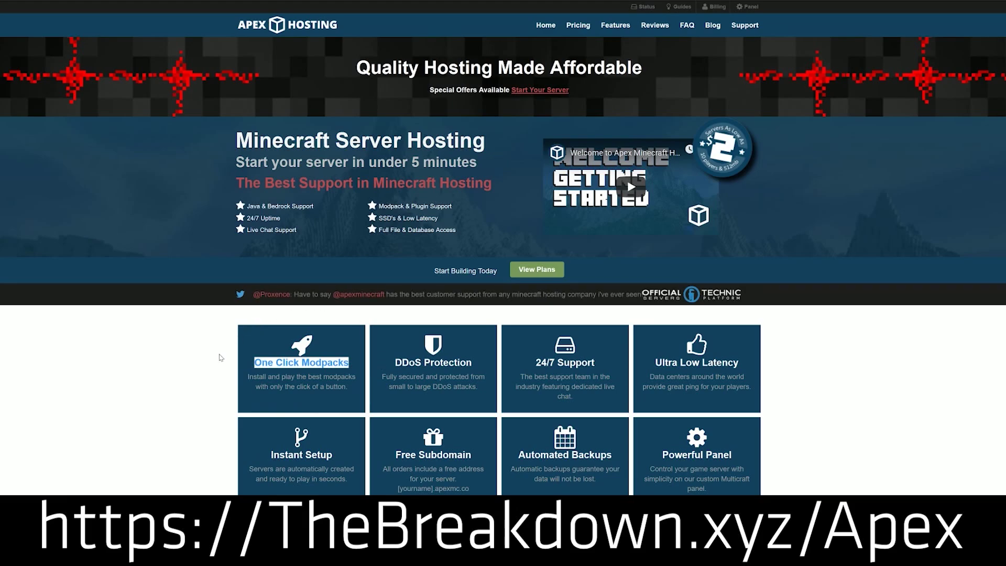
scroll(221, 357, down, 8)
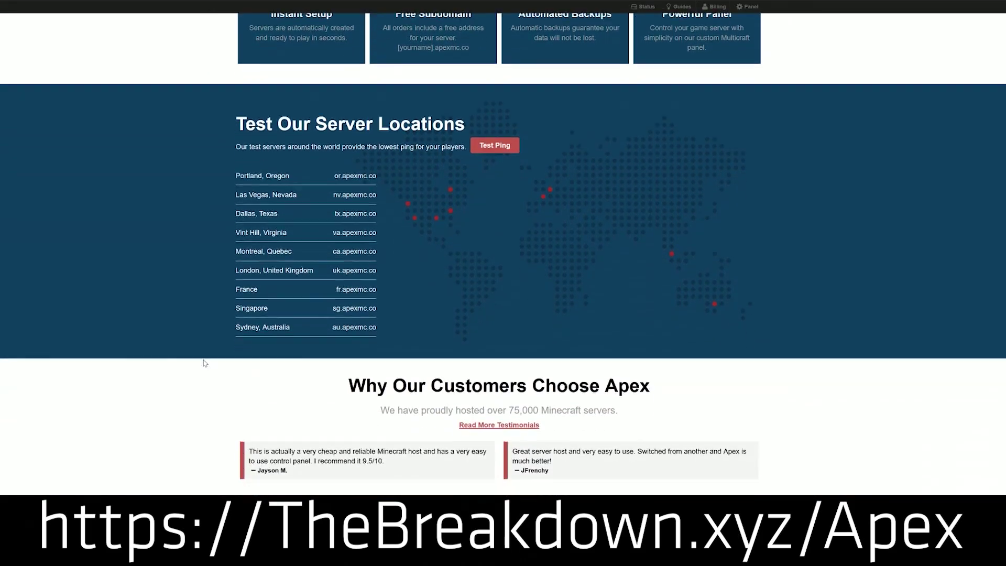
scroll(205, 363, down, 2)
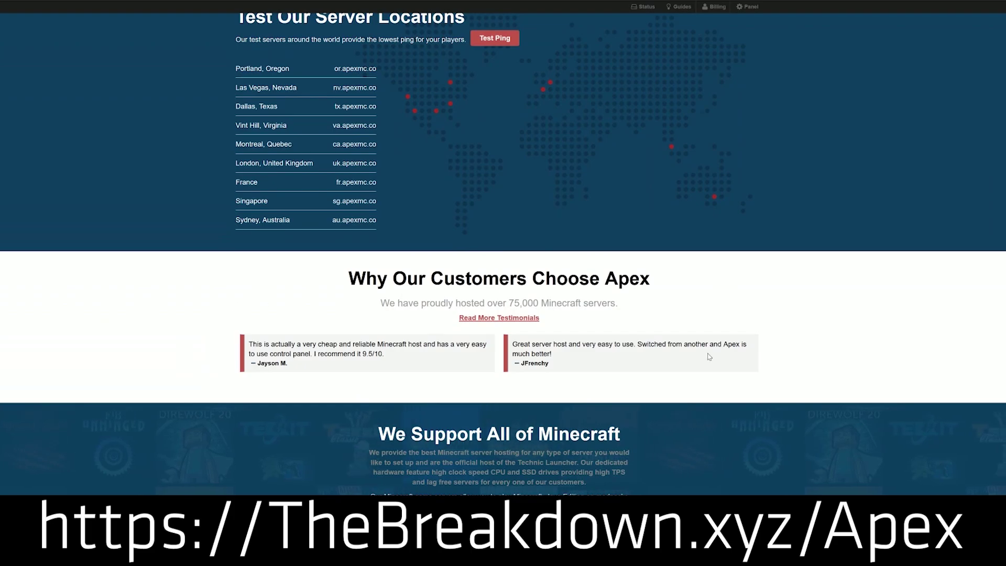
scroll(791, 444, down, 5)
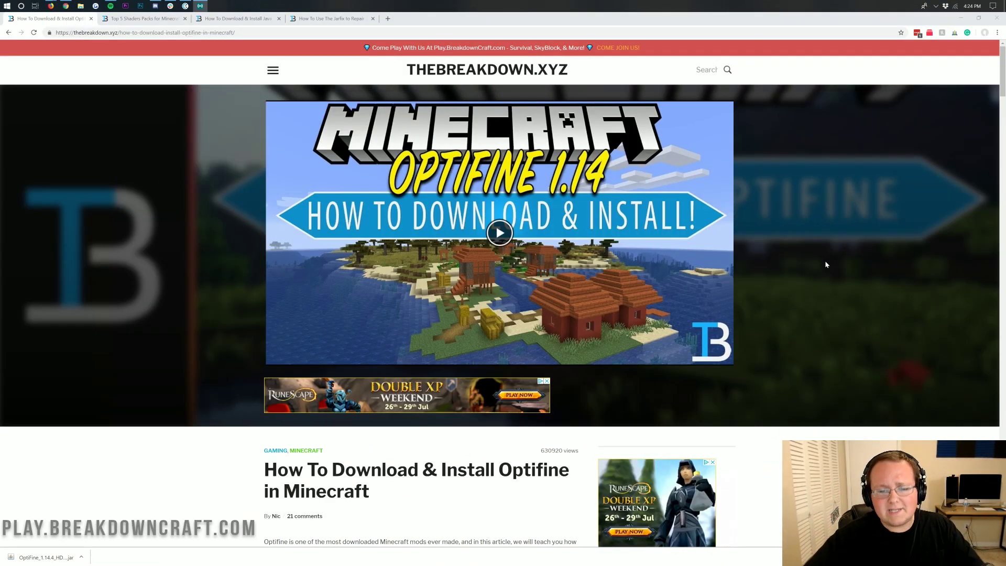
Skim the Optifine installation article and the Top 5 Shaders Packs article, returning to the Optifine one.
scroll(824, 260, down, 9)
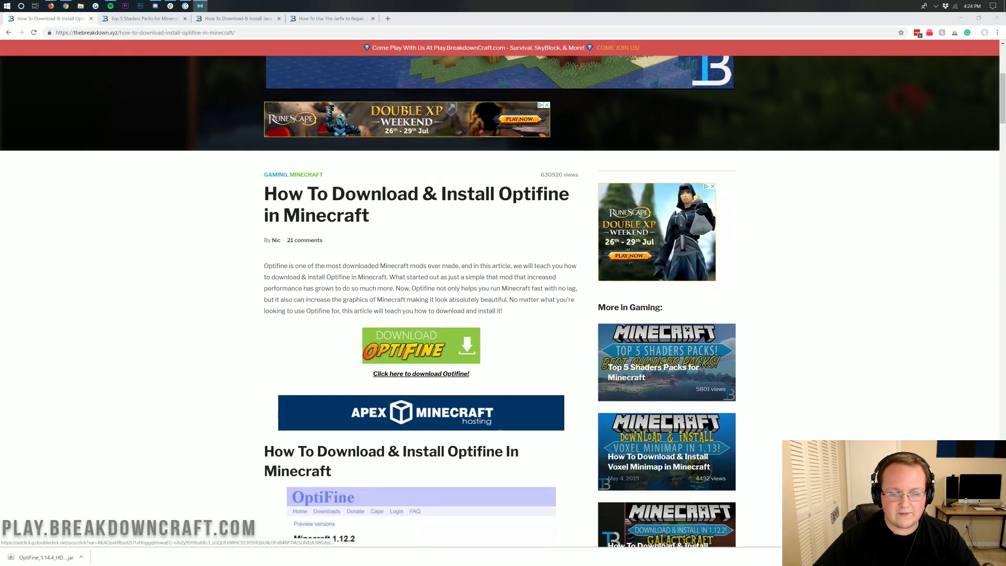
scroll(404, 252, up, 9)
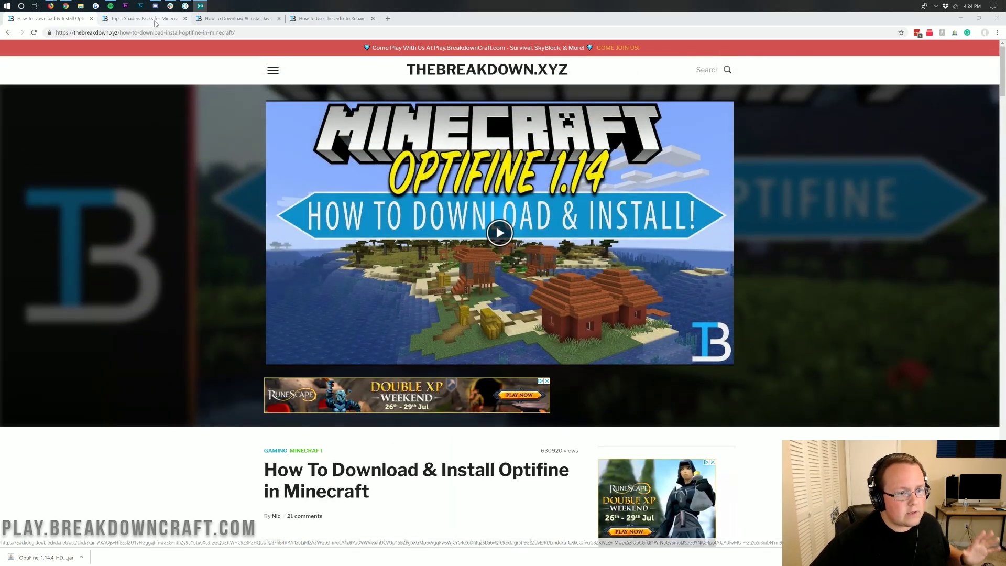
key(ctrl+Tab)
scroll(398, 187, down, 9)
scroll(442, 268, up, 9)
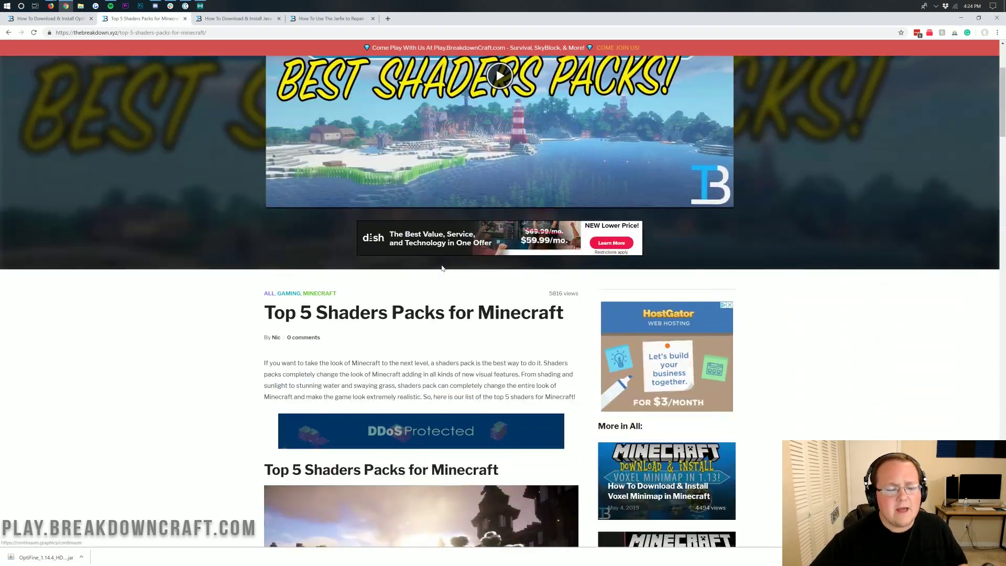
key(ctrl+shift+Tab)
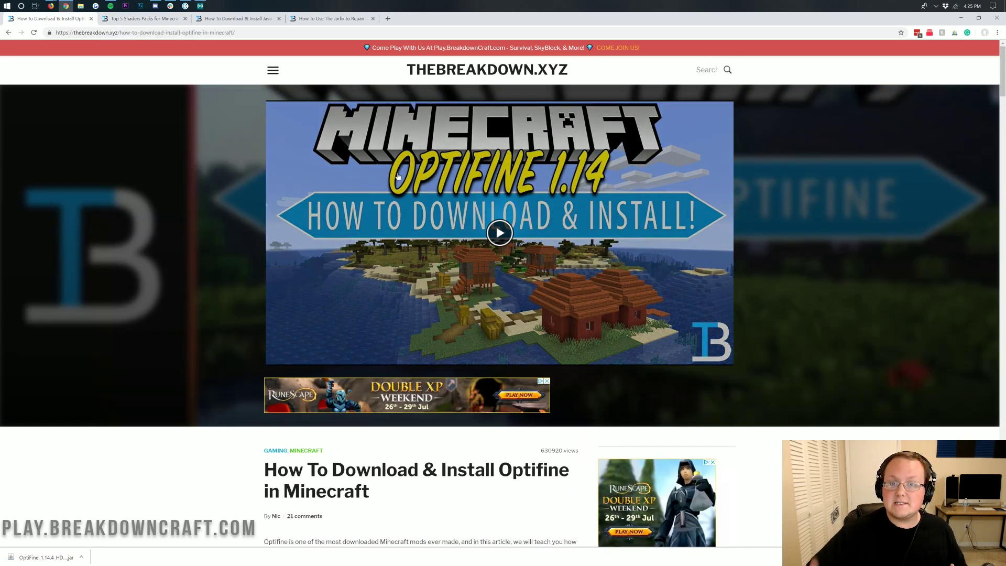
Open the official OptiFine downloads page from the Optifine installation article.
scroll(419, 183, down, 10)
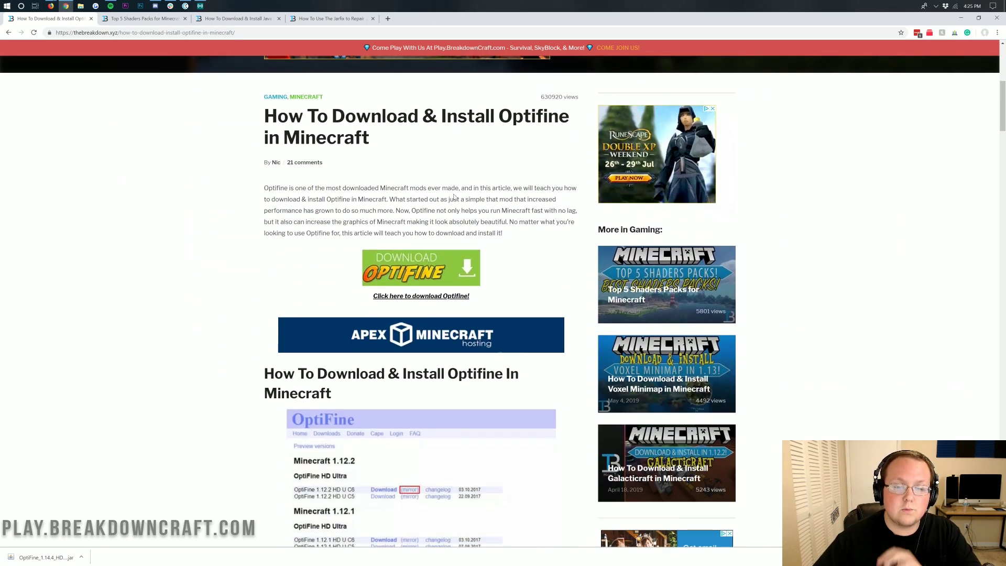
scroll(453, 194, up, 4)
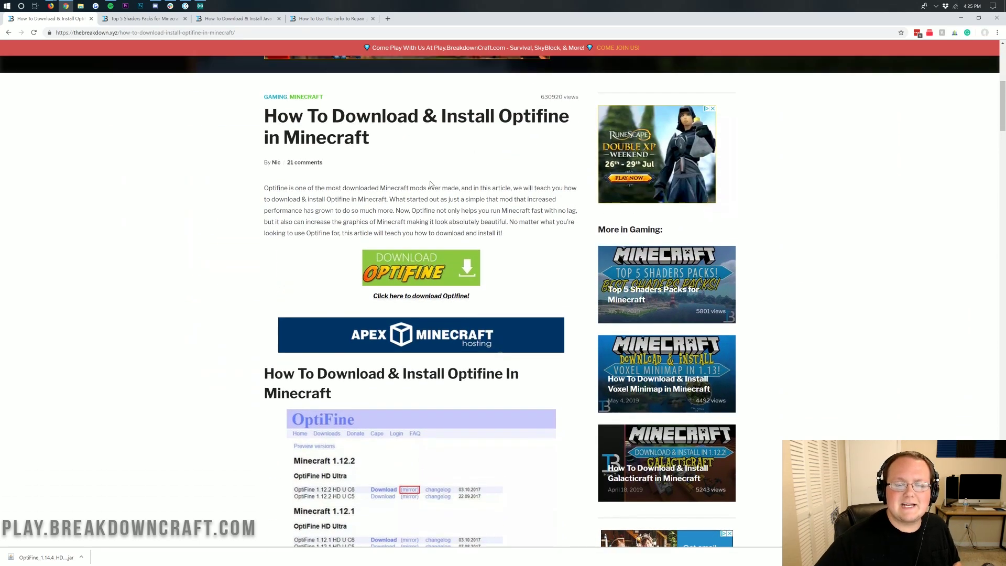
scroll(431, 185, down, 1)
scroll(431, 184, down, 2)
scroll(430, 185, up, 9)
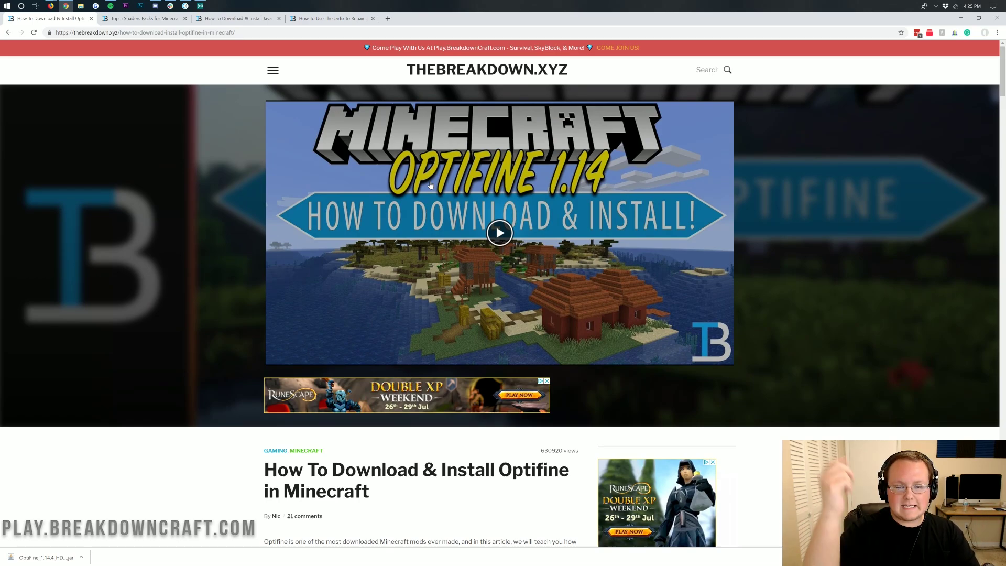
scroll(431, 184, down, 5)
scroll(443, 204, down, 1)
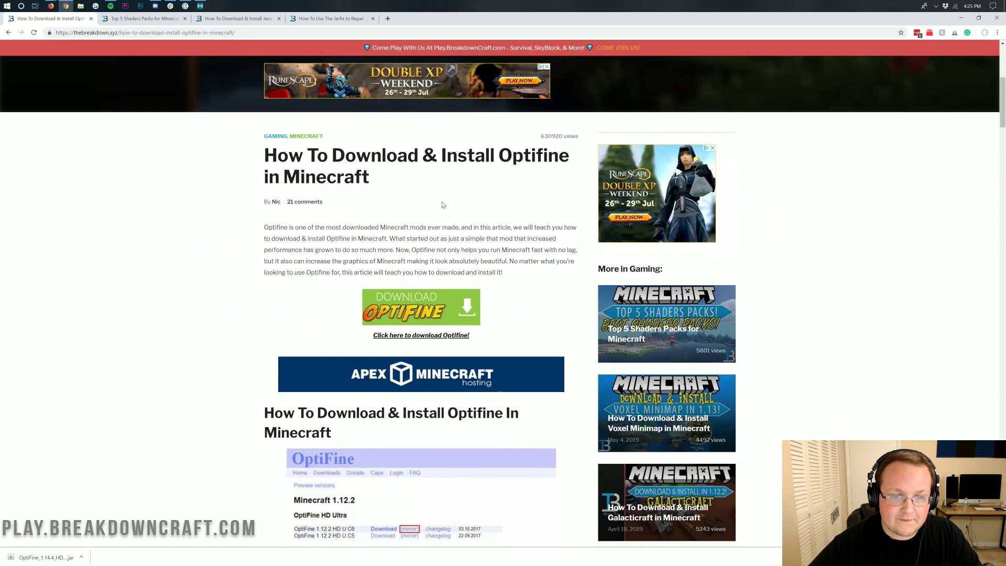
scroll(382, 157, down, 12)
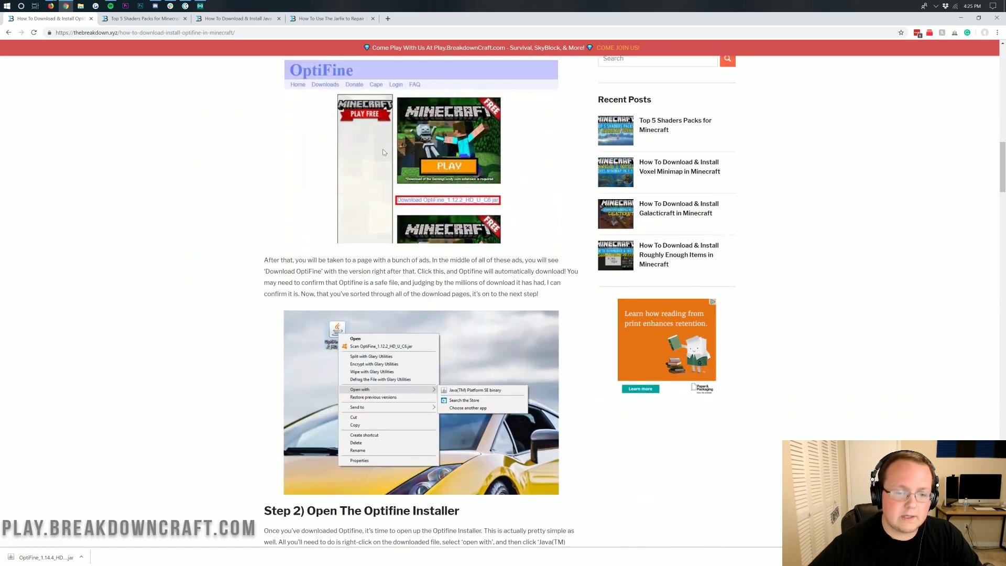
scroll(382, 157, up, 5)
scroll(356, 162, up, 5)
scroll(310, 171, down, 1)
scroll(302, 134, up, 1)
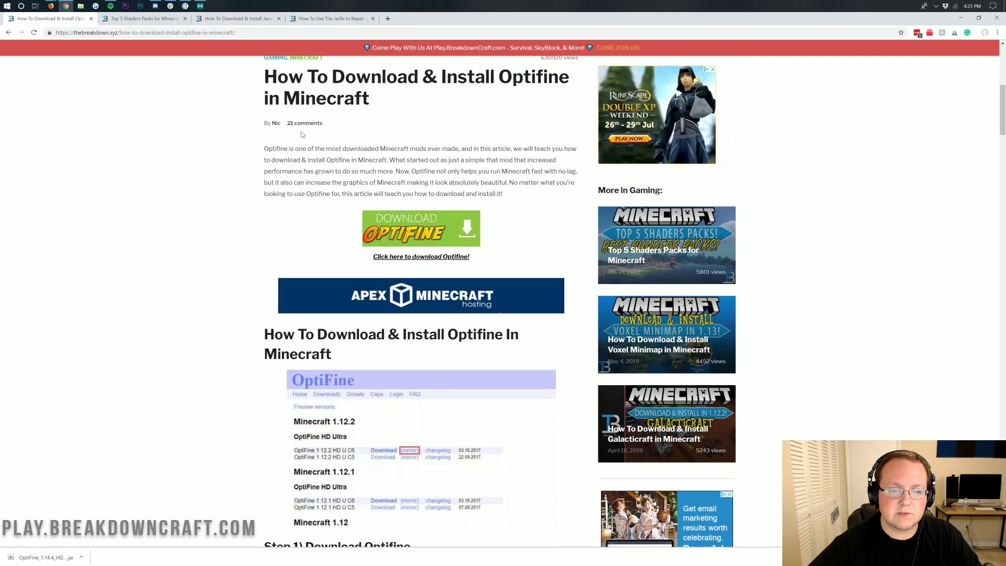
click(404, 239)
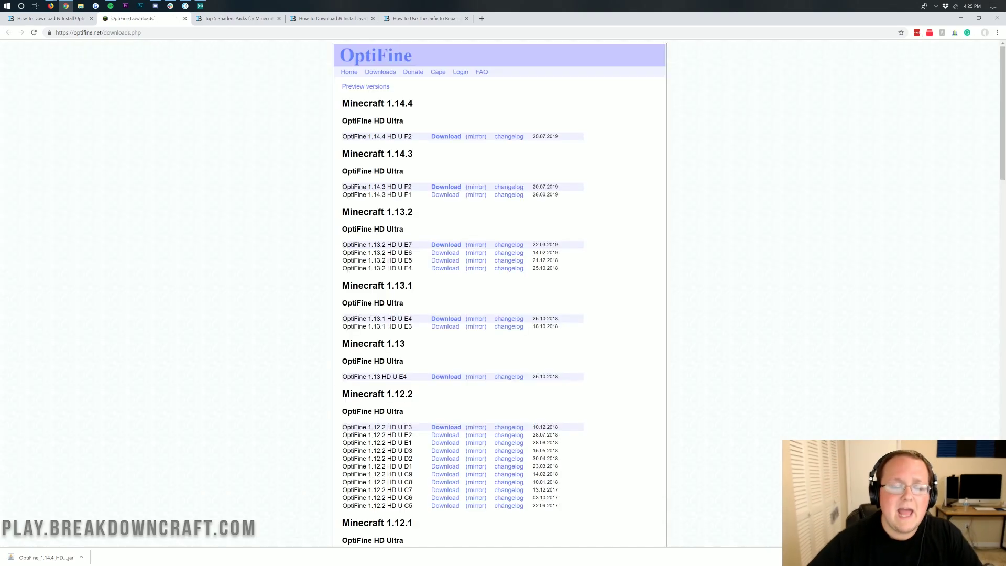
Download OptiFine 1.14.4 HD U F2 through its mirror link and keep the jar file despite the browser's warning.
drag(341, 136, 414, 140)
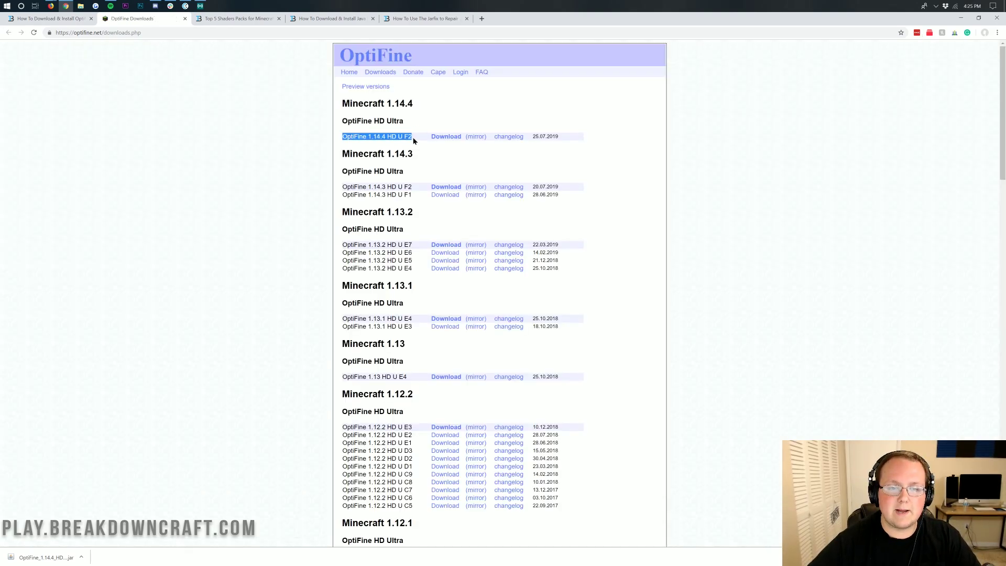
click(414, 140)
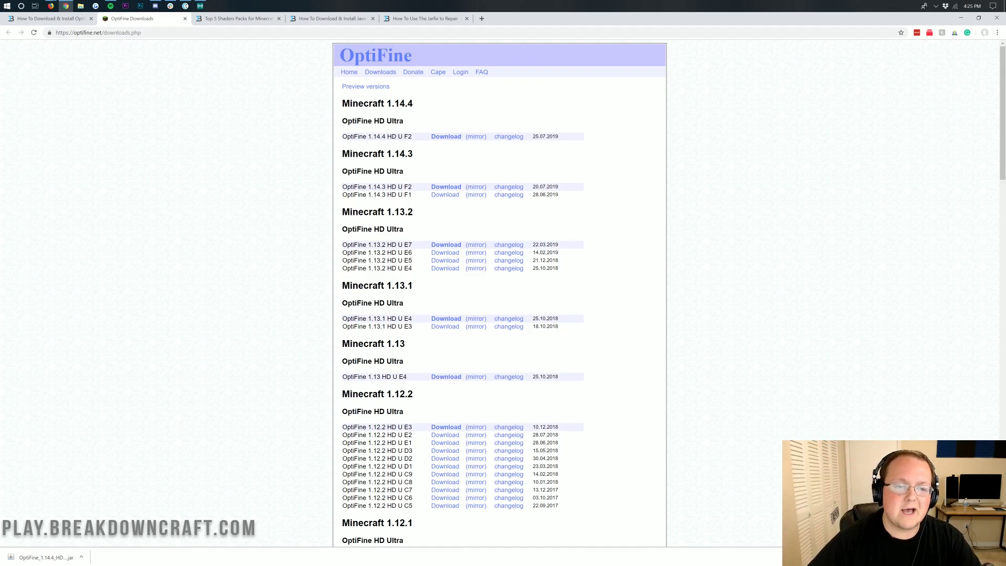
mouse_move(343, 137)
mouse_down()
mouse_move(382, 137)
mouse_move(336, 135)
mouse_up()
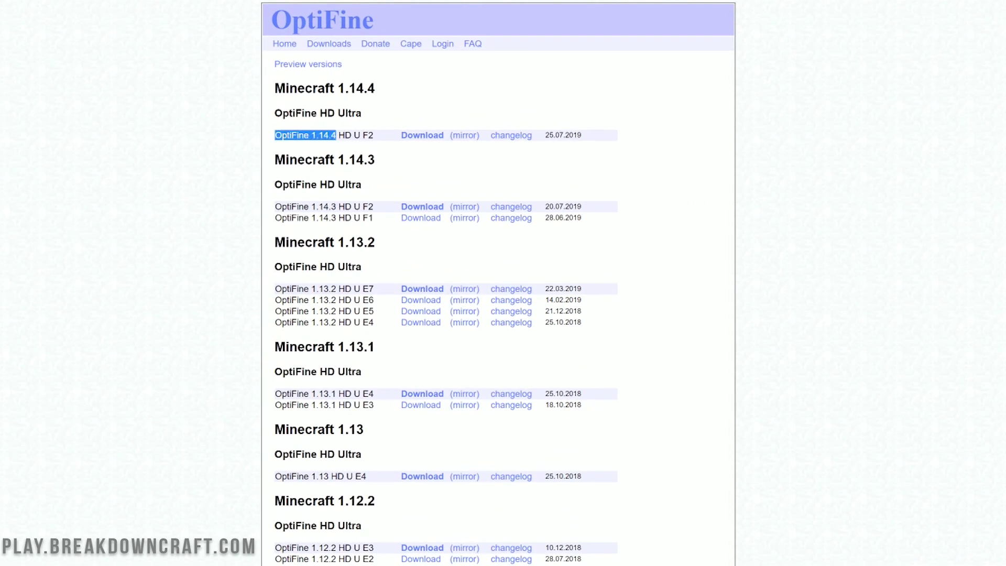
click(463, 137)
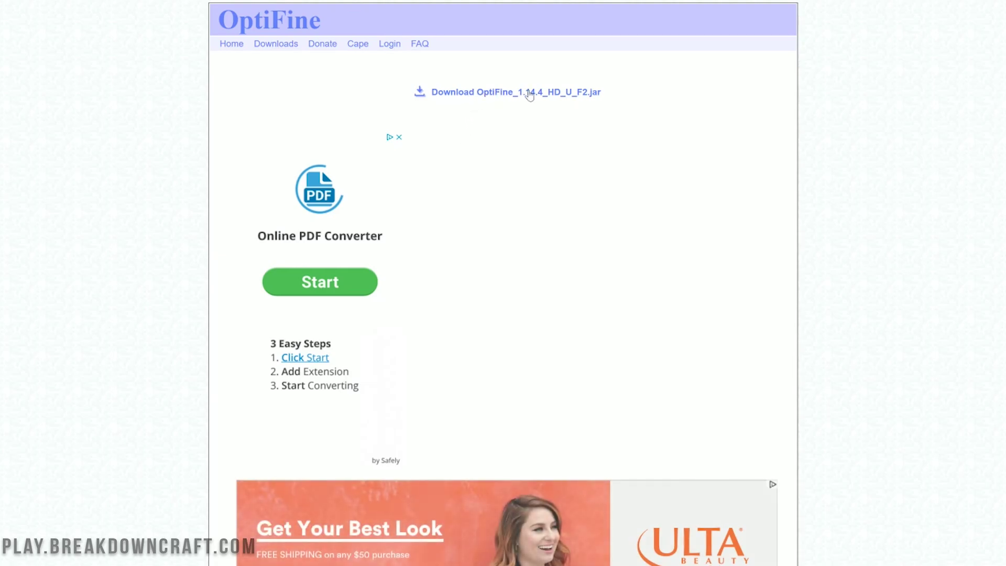
click(485, 97)
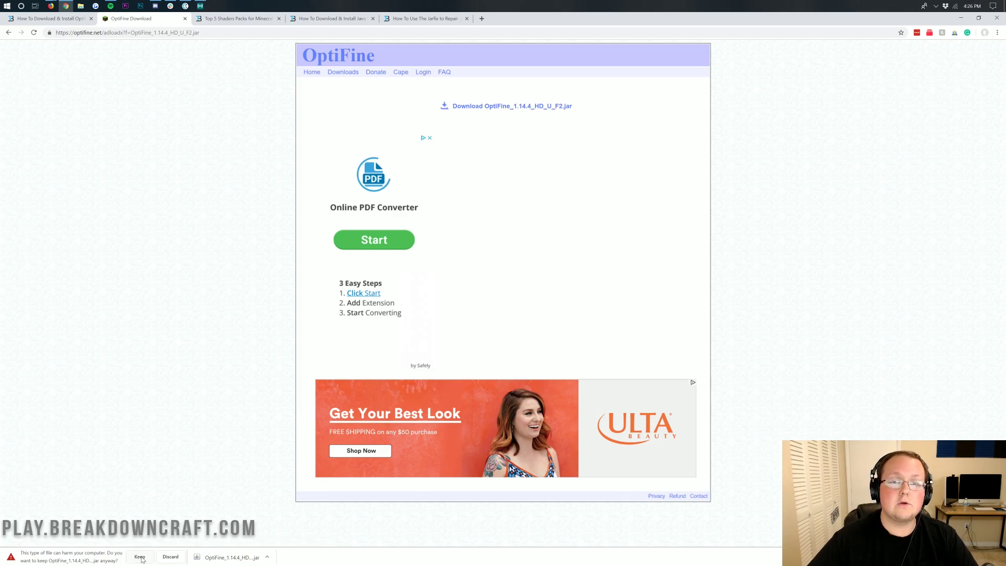
click(140, 557)
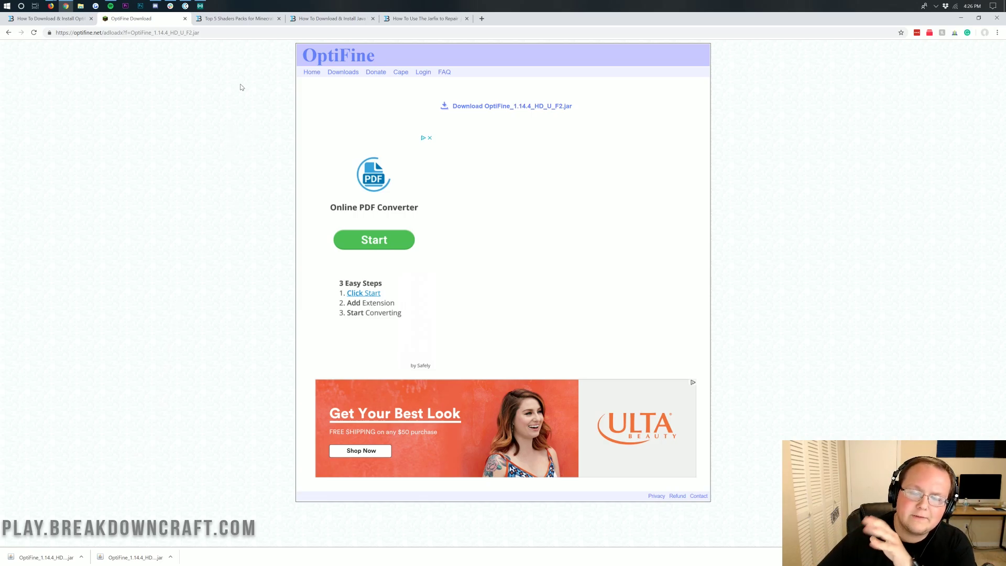
Switch to the Top 5 Shaders Packs article and examine the listed packs from Continuum to Optifine's Default Shaders.
click(239, 20)
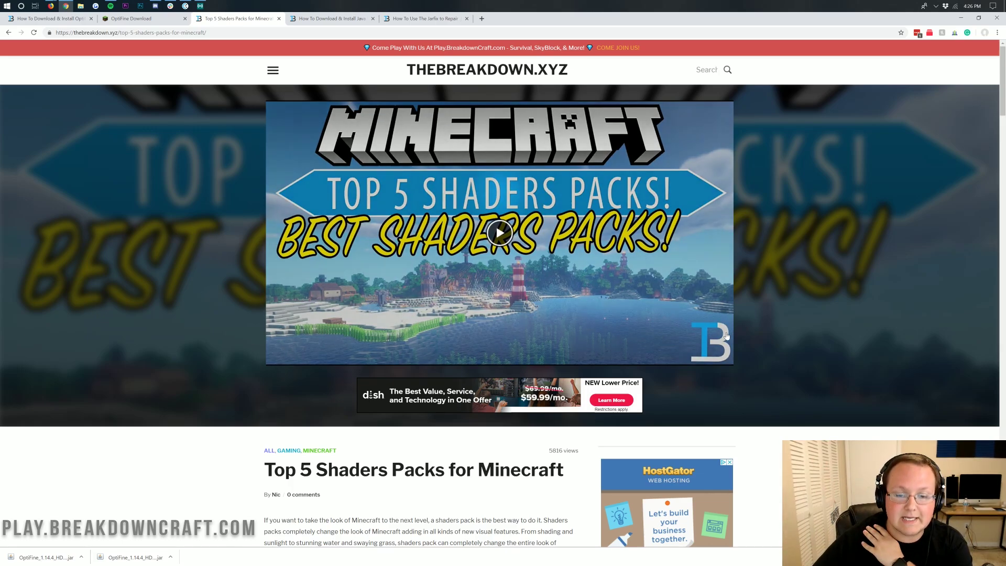
scroll(423, 247, down, 2)
scroll(423, 247, down, 5)
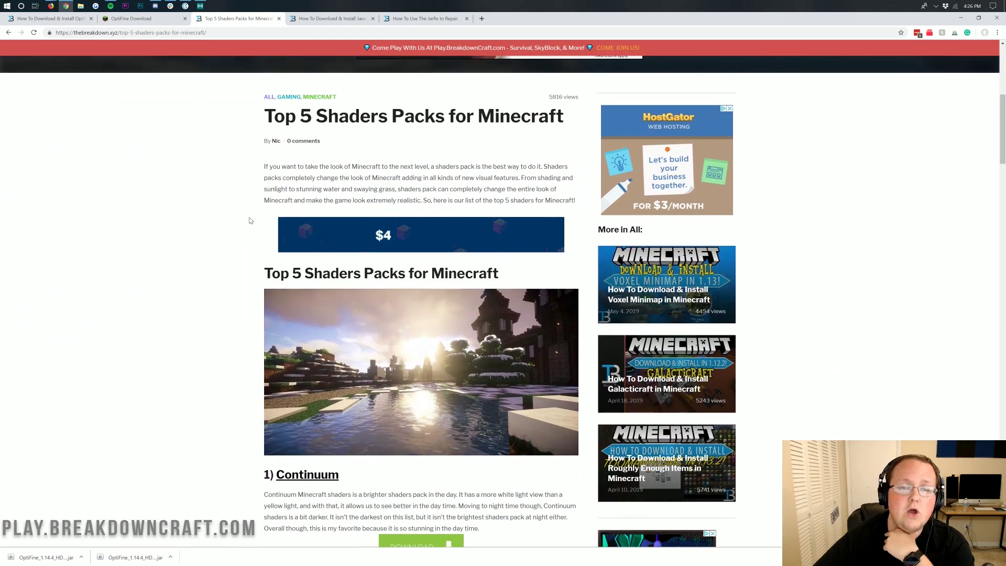
scroll(249, 221, down, 5)
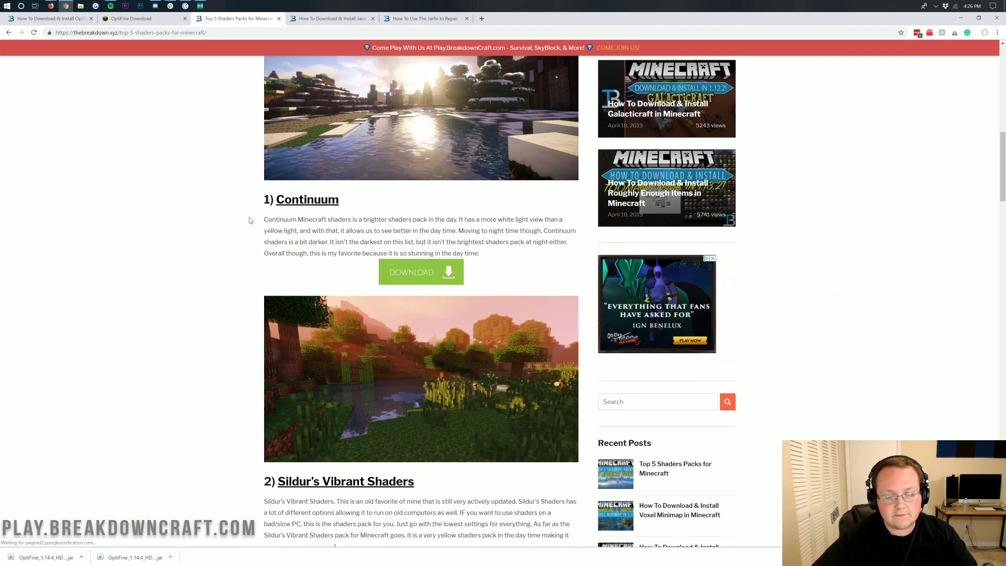
scroll(250, 221, down, 4)
scroll(278, 194, down, 9)
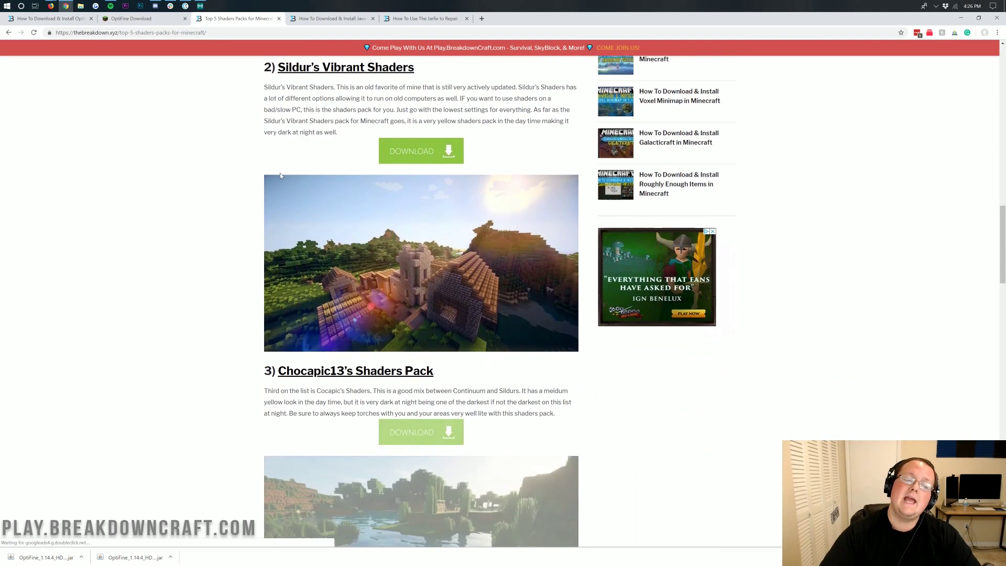
scroll(275, 181, down, 8)
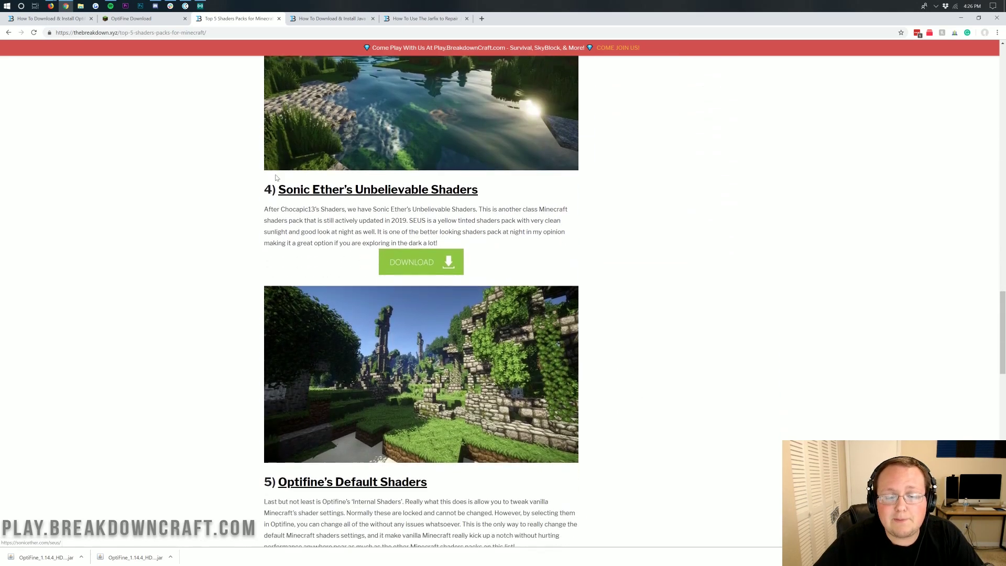
scroll(276, 164, up, 2)
scroll(276, 164, up, 14)
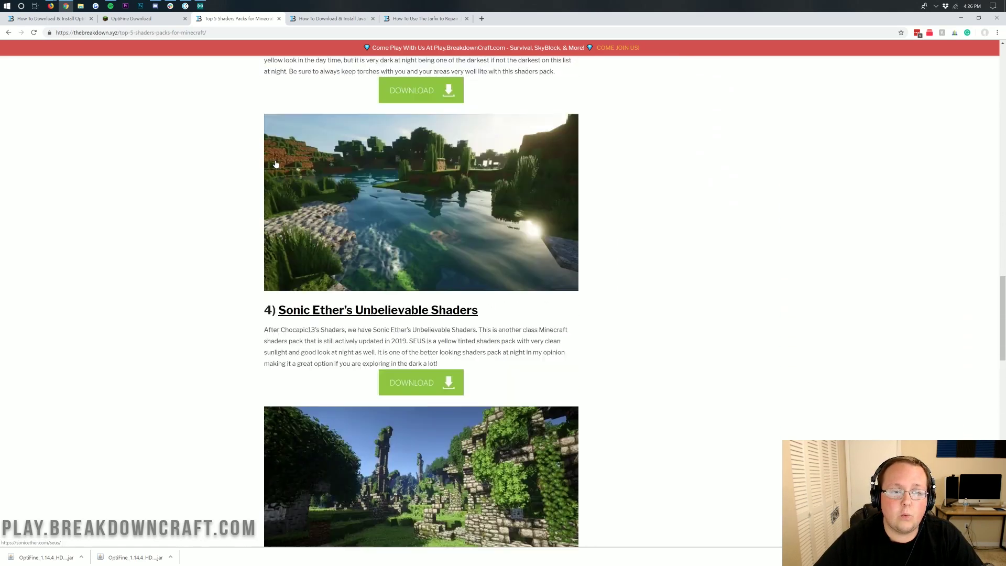
scroll(375, 268, up, 5)
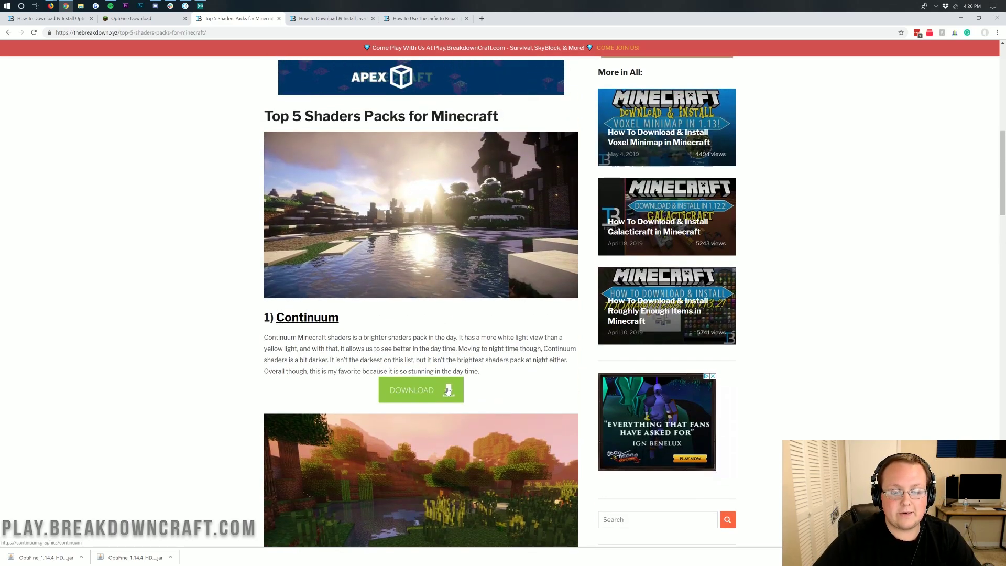
Follow the article's Continuum link to the Continuum releases page and download Continuum 2.0, version 2.0.2.
click(422, 389)
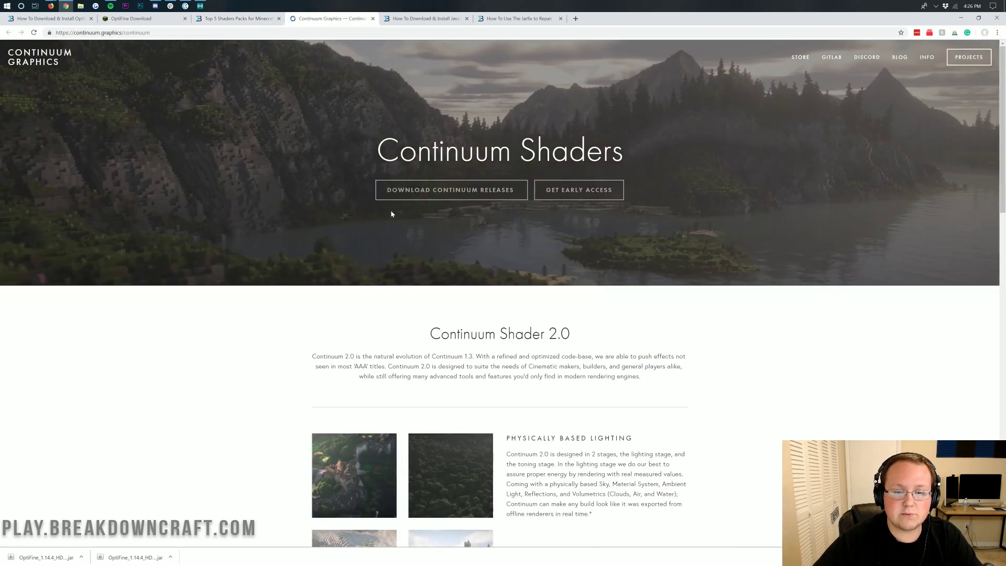
click(474, 194)
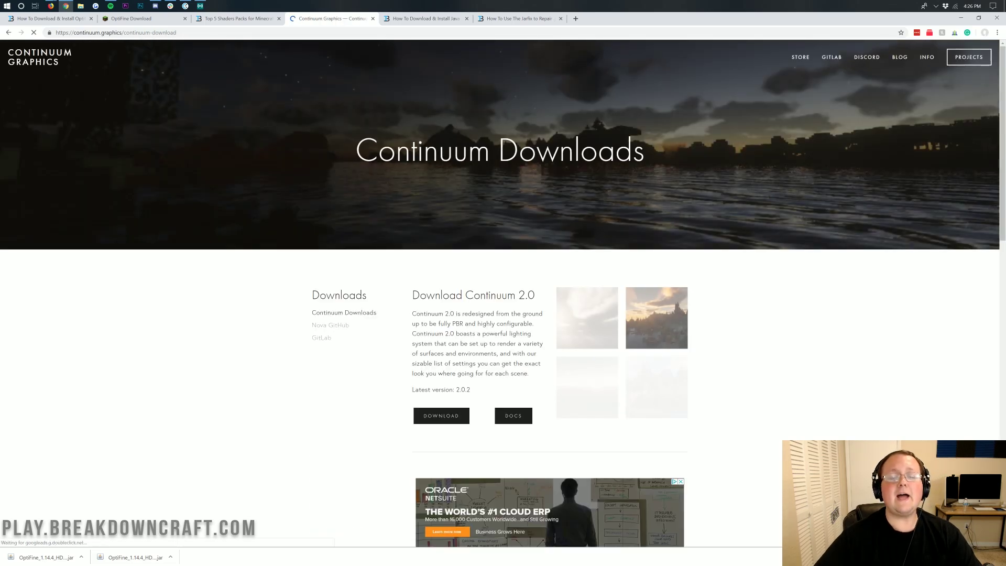
scroll(503, 293, down, 2)
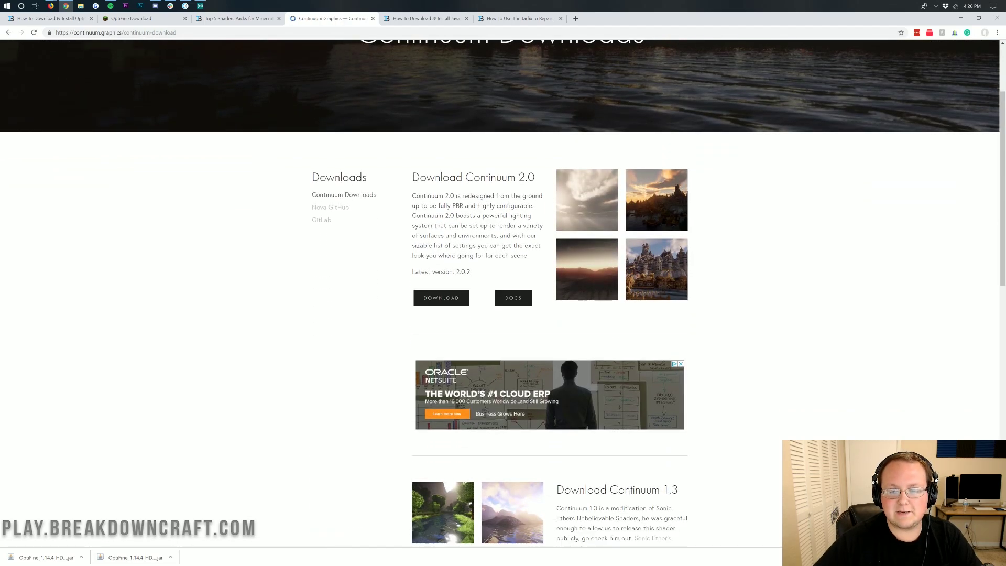
drag(534, 177, 474, 178)
click(473, 177)
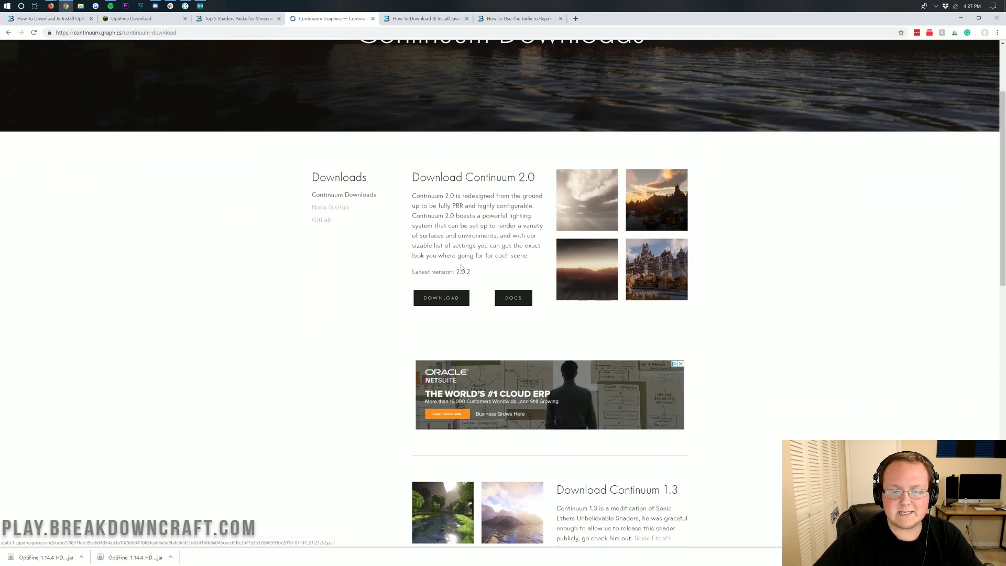
click(446, 299)
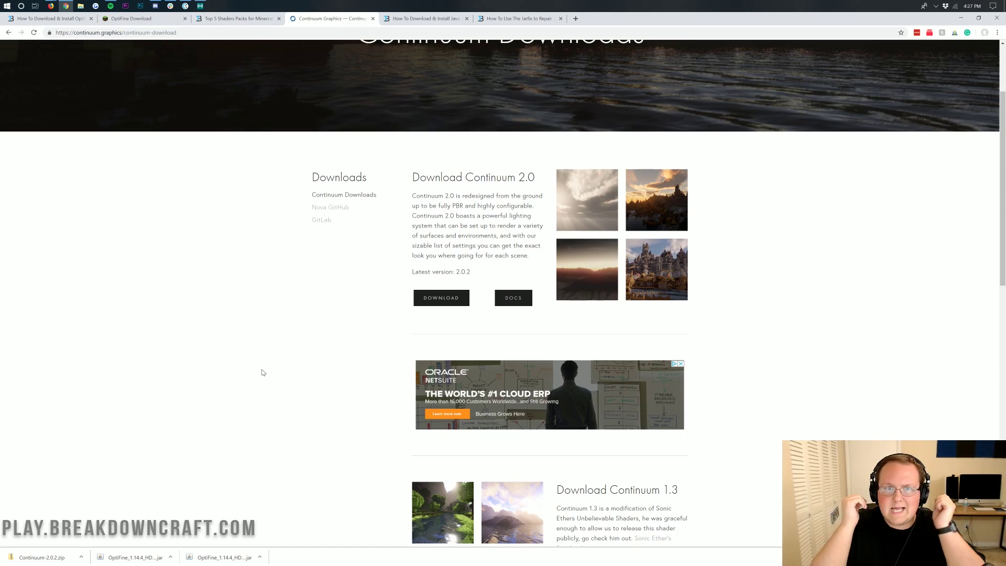
Minimize the browser and place the OptiFine jar and the Continuum zip side by side on the desktop.
click(961, 17)
drag(213, 191, 197, 100)
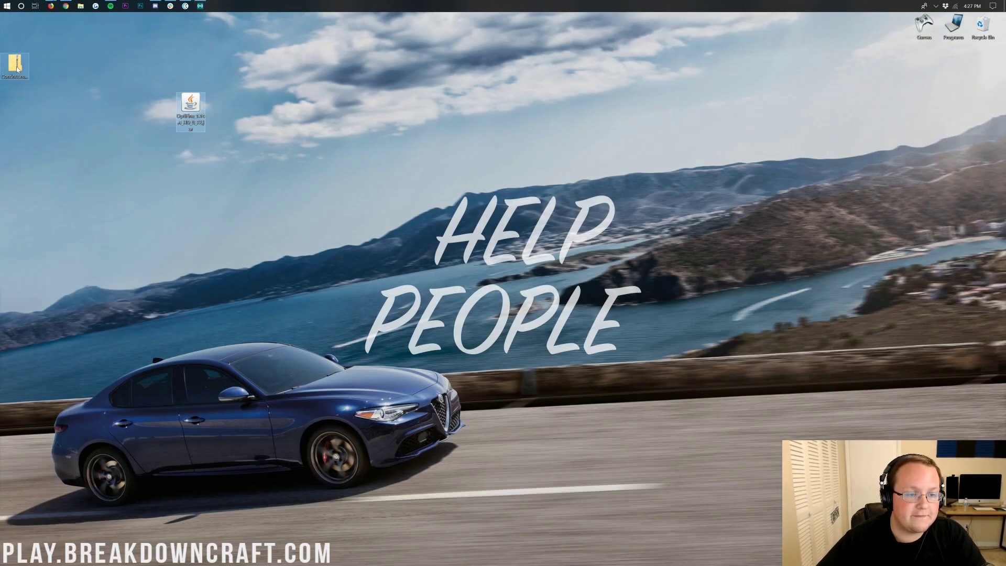
drag(18, 68, 220, 110)
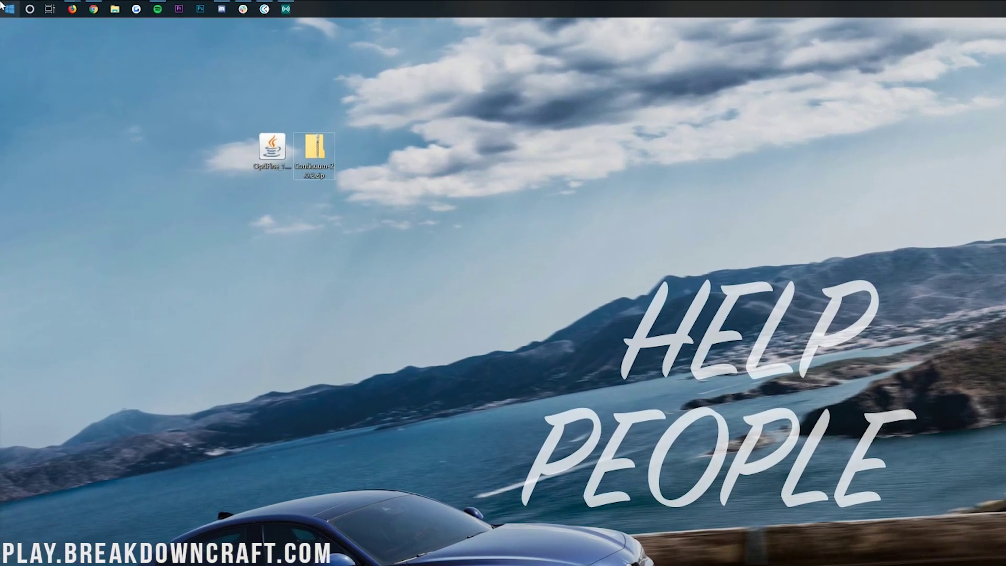
Search Windows for "downloads" and open the Downloads folder.
click(3, 5)
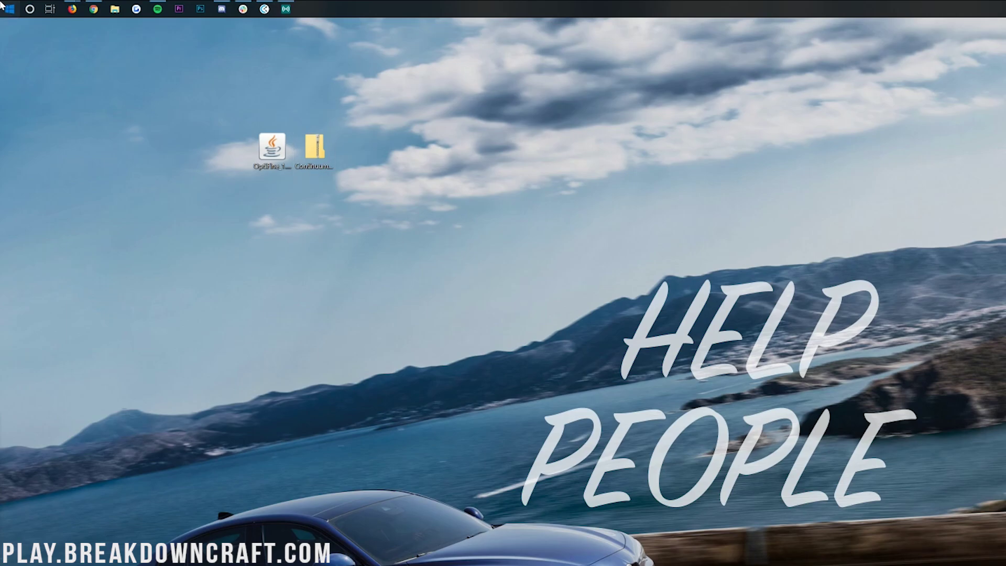
text(downloads)
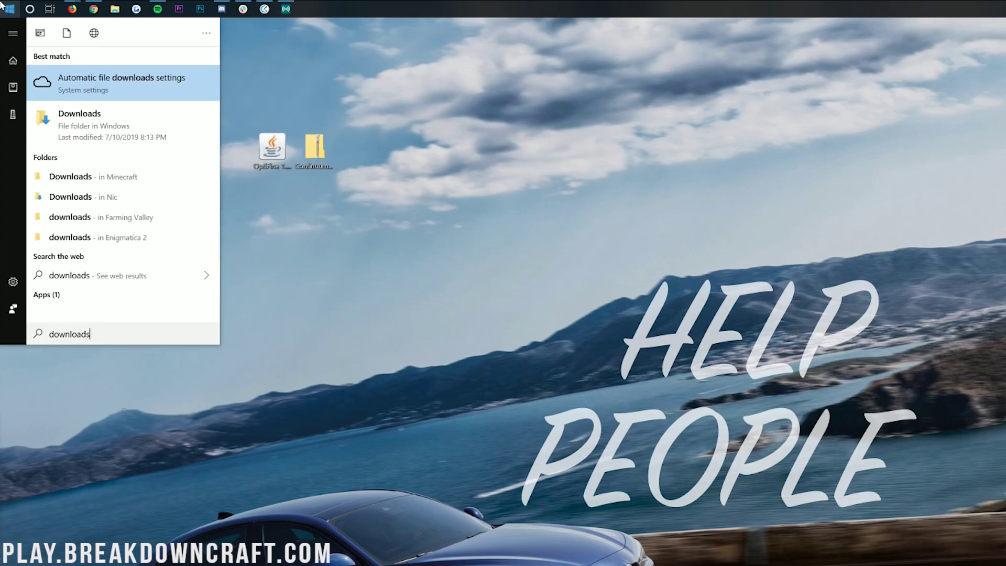
click(78, 130)
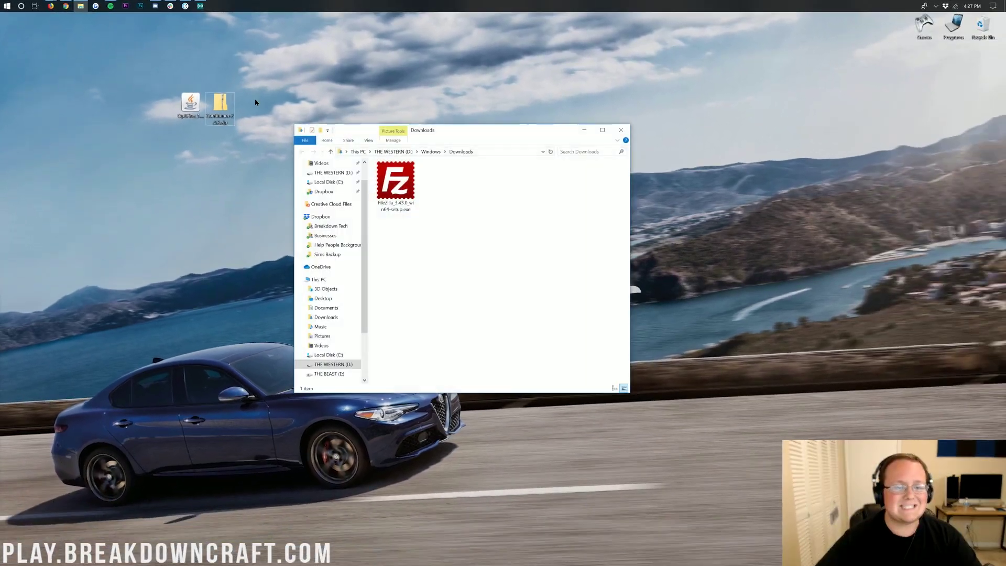
Close the Downloads folder and move the OptiFine and Continuum files together to a new spot on the desktop.
drag(169, 90, 236, 132)
mouse_move(190, 104)
mouse_down()
mouse_move(456, 194)
mouse_move(393, 231)
mouse_move(440, 262)
mouse_move(191, 107)
mouse_up()
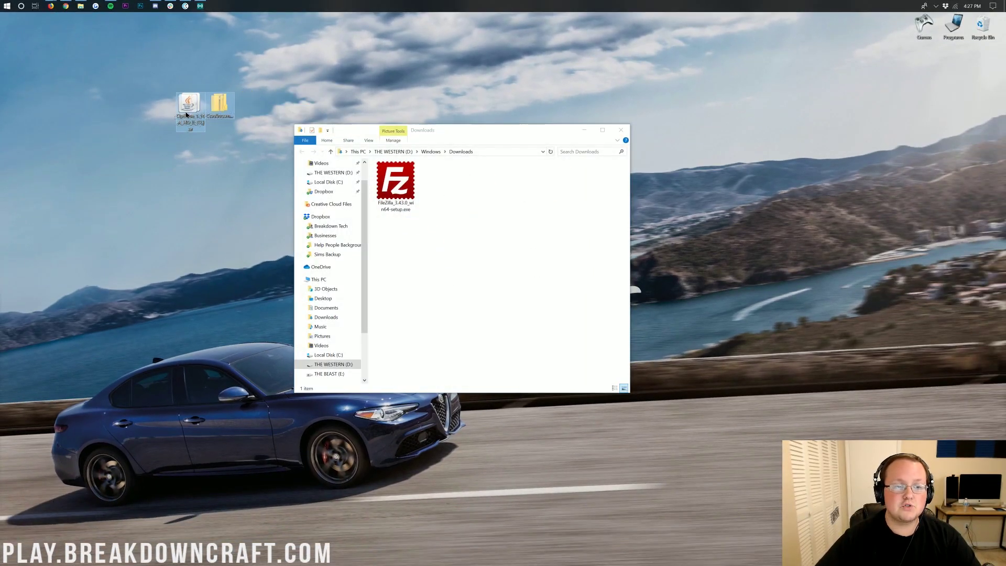
click(620, 129)
drag(263, 137, 223, 143)
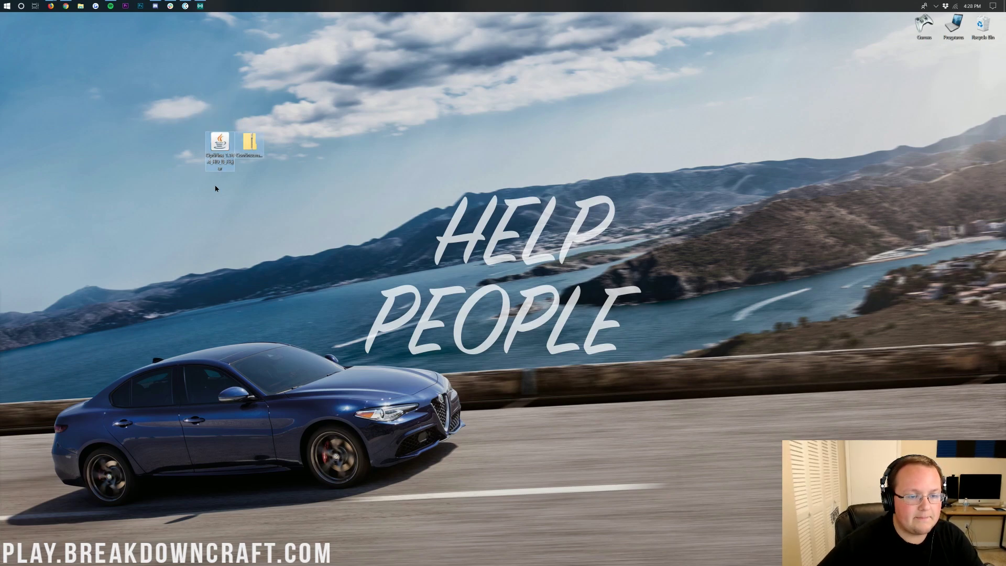
right_click(215, 147)
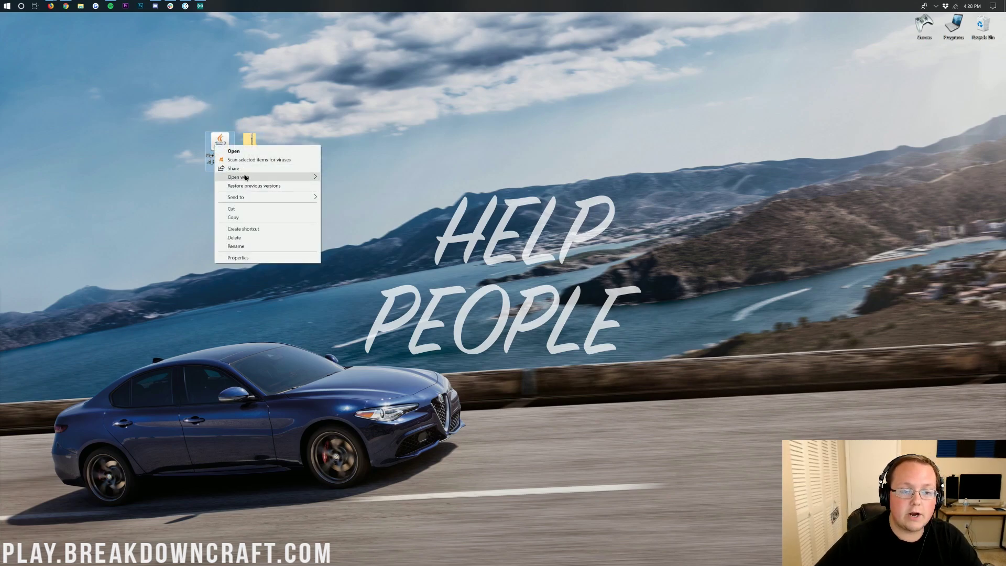
mouse_move(262, 177)
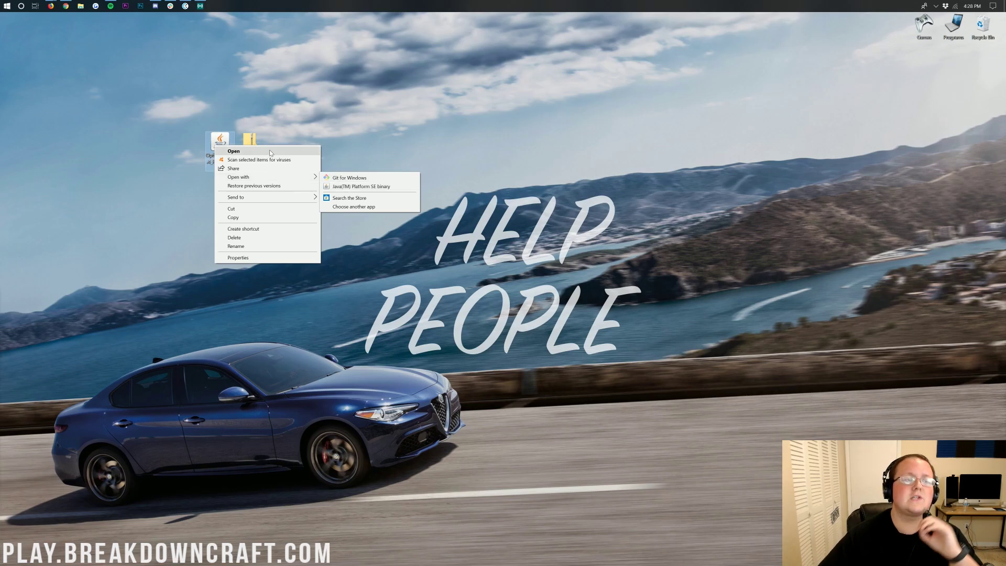
click(82, 39)
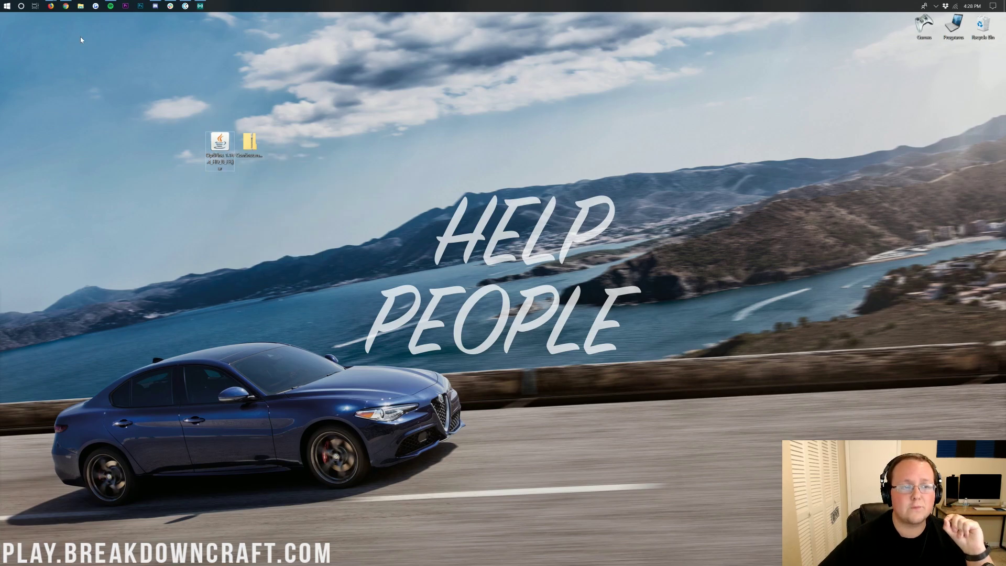
Switch to the browser's Java installation article and examine its steps for downloading and installing Java for Minecraft.
click(66, 5)
click(425, 19)
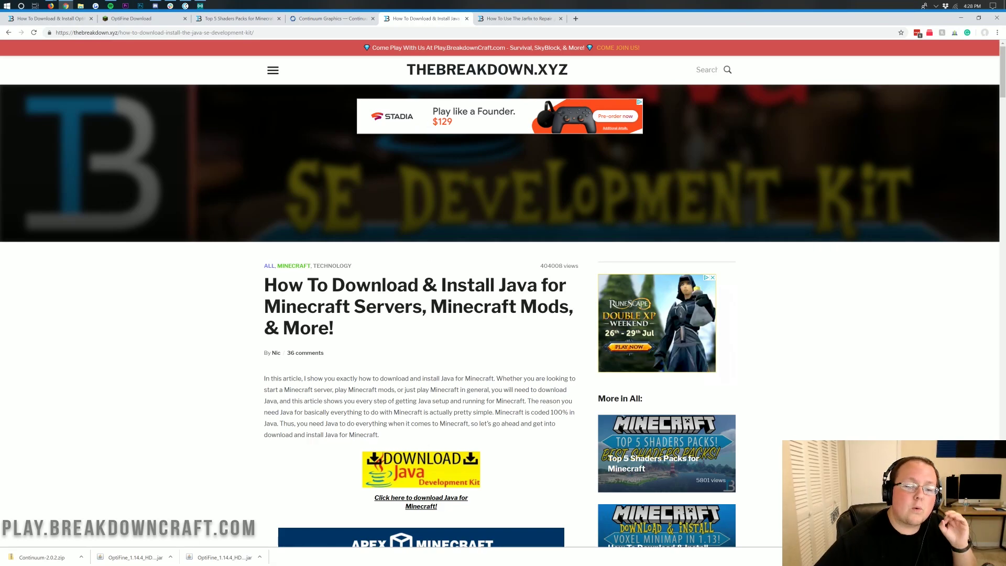
scroll(400, 294, down, 2)
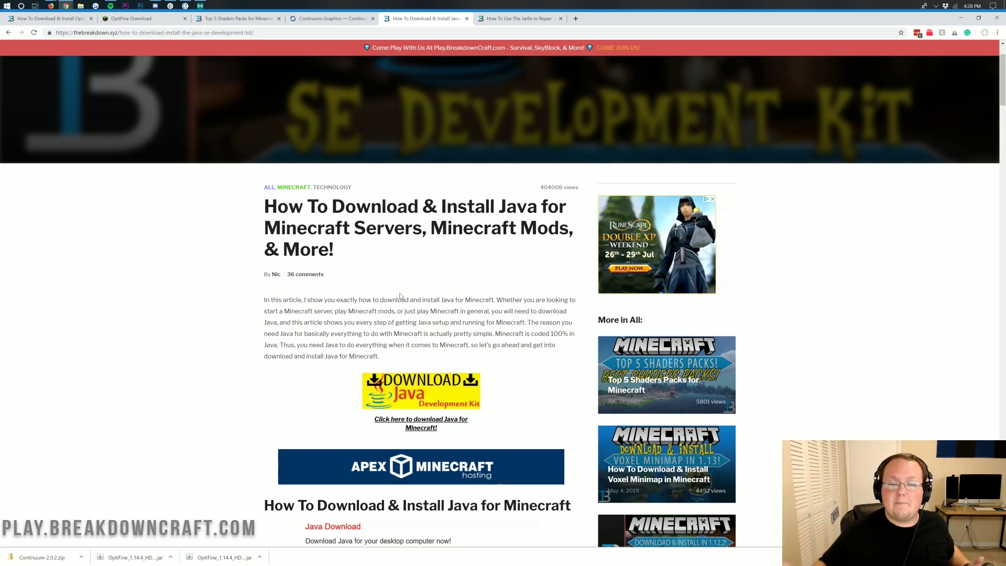
scroll(428, 308, down, 3)
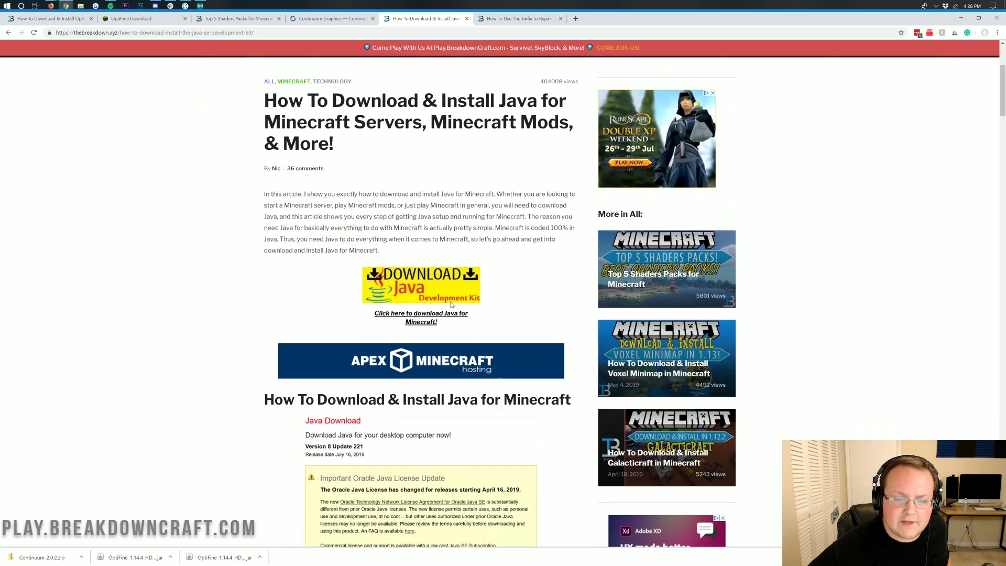
scroll(463, 333, down, 14)
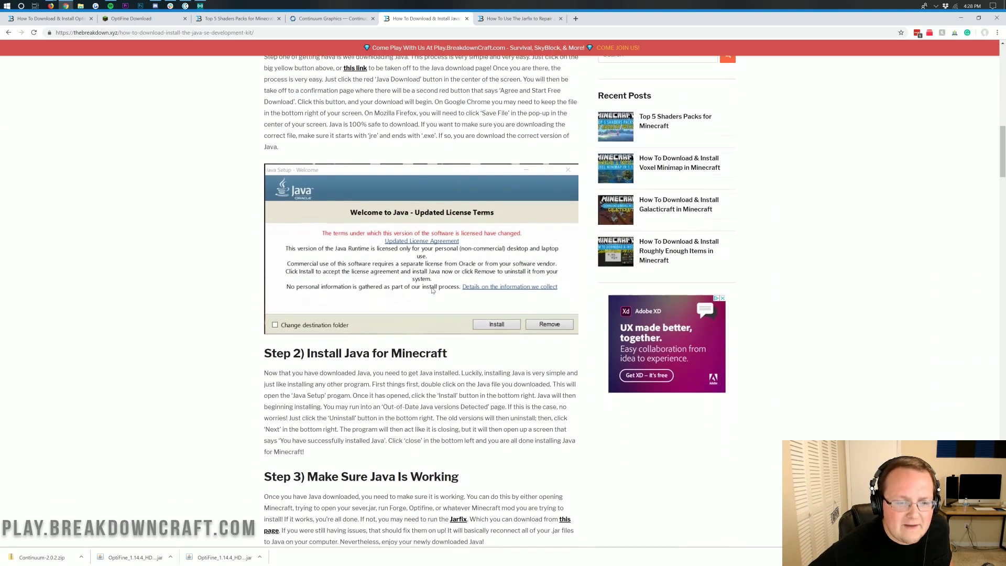
scroll(426, 328, up, 12)
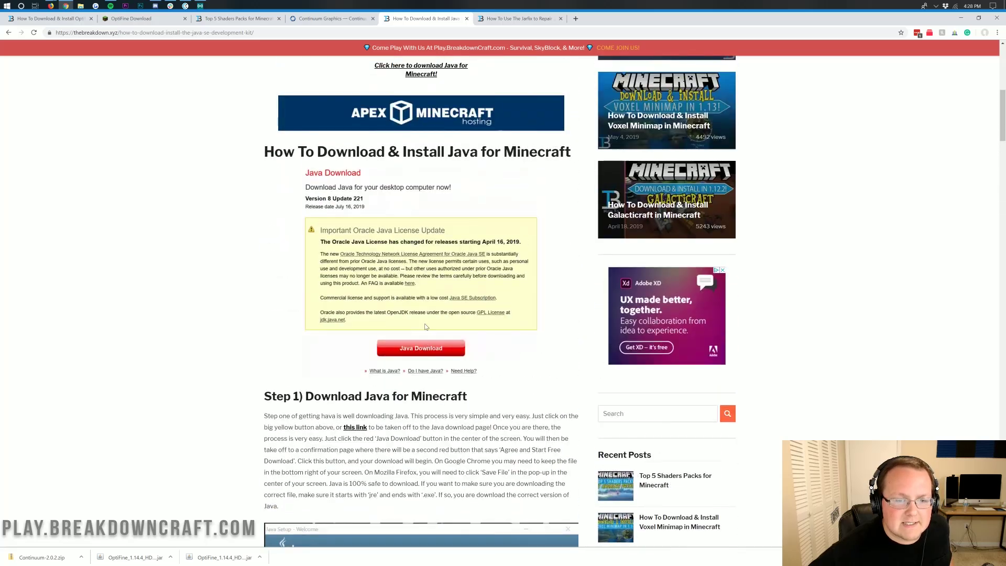
scroll(425, 327, down, 9)
scroll(416, 338, up, 9)
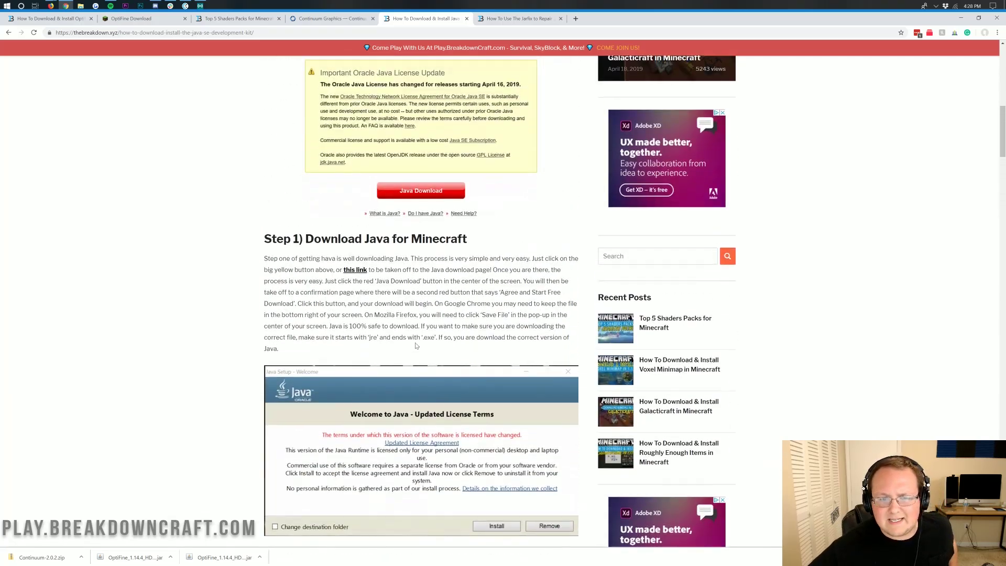
scroll(417, 339, up, 4)
scroll(415, 346, down, 12)
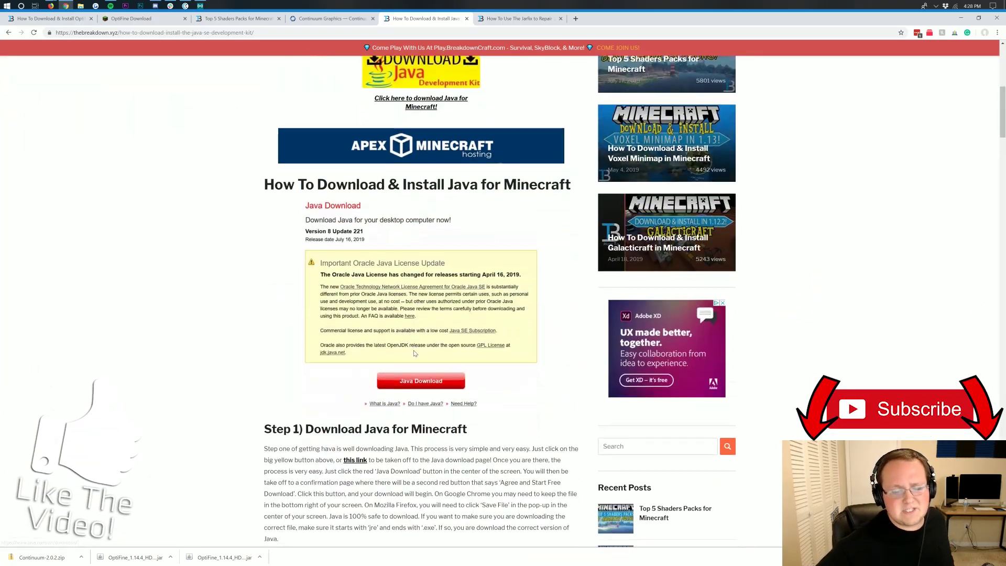
scroll(414, 354, down, 4)
scroll(418, 214, up, 17)
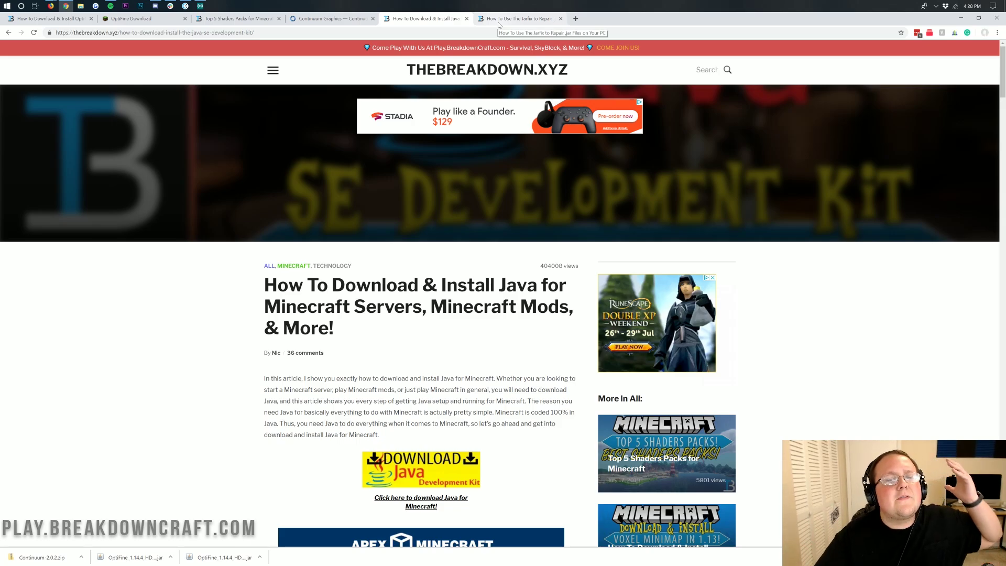
Switch to the Jarfix article and examine its instructions for repairing .jar files.
click(499, 21)
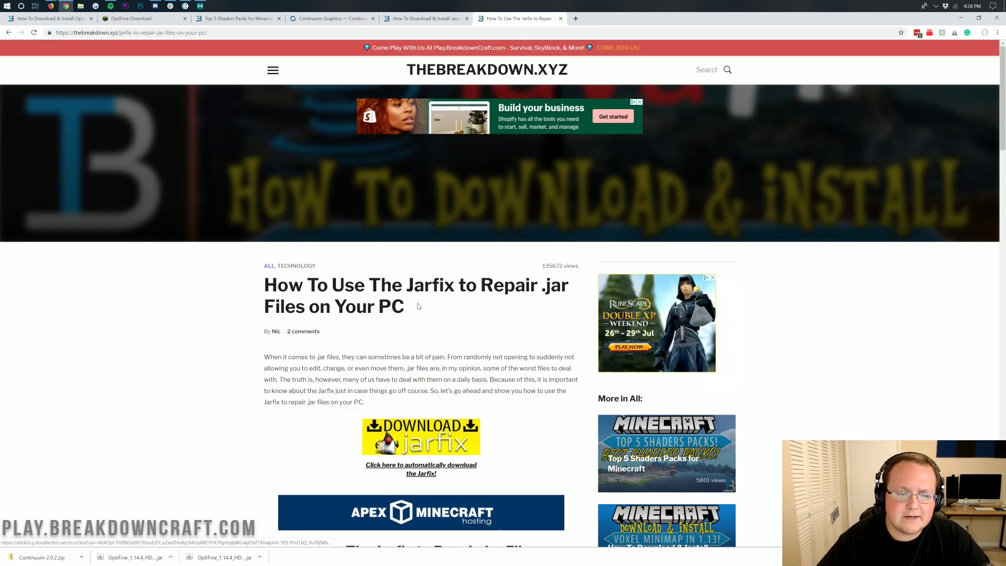
scroll(414, 293, down, 3)
scroll(399, 260, down, 2)
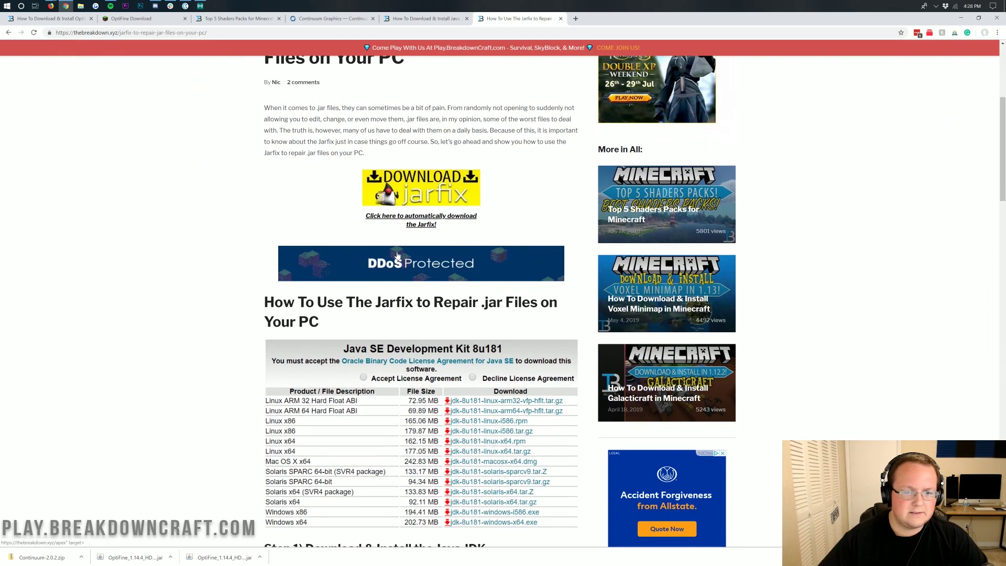
scroll(397, 256, down, 14)
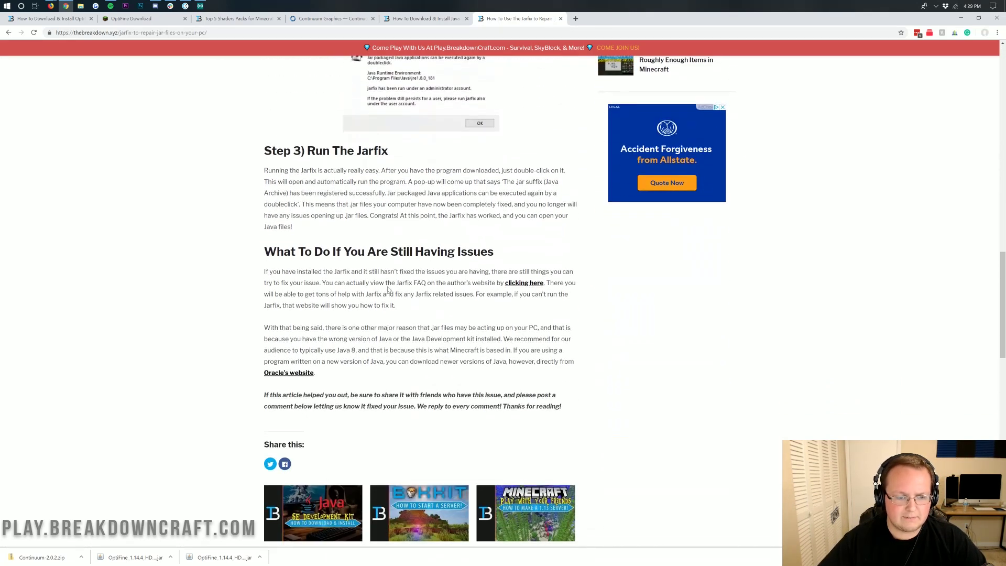
scroll(388, 289, up, 20)
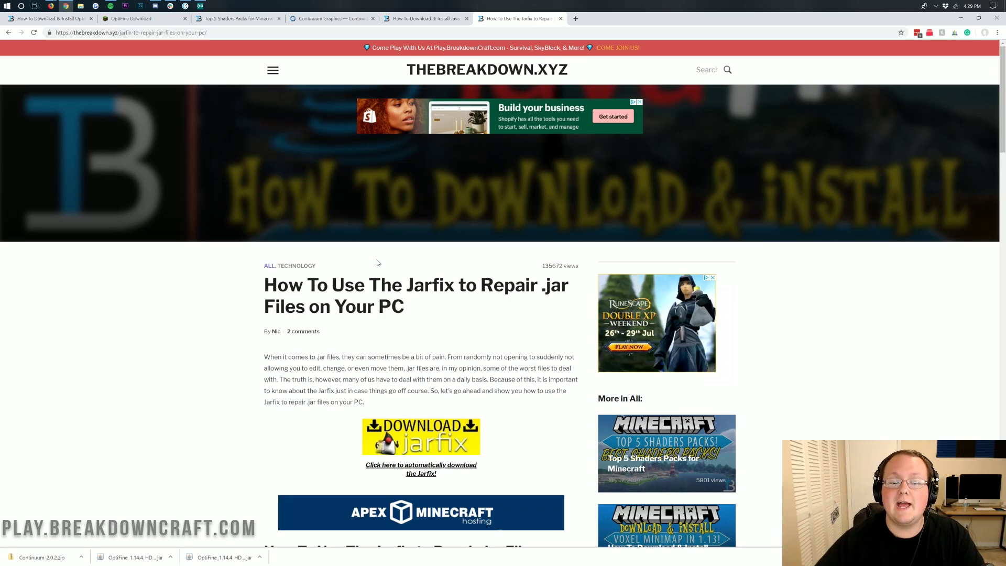
Minimize the browser, run the OptiFine jar with Java(TM) Platform SE binary, and install OptiFine HD Ultra F2.
click(969, 22)
right_click(227, 140)
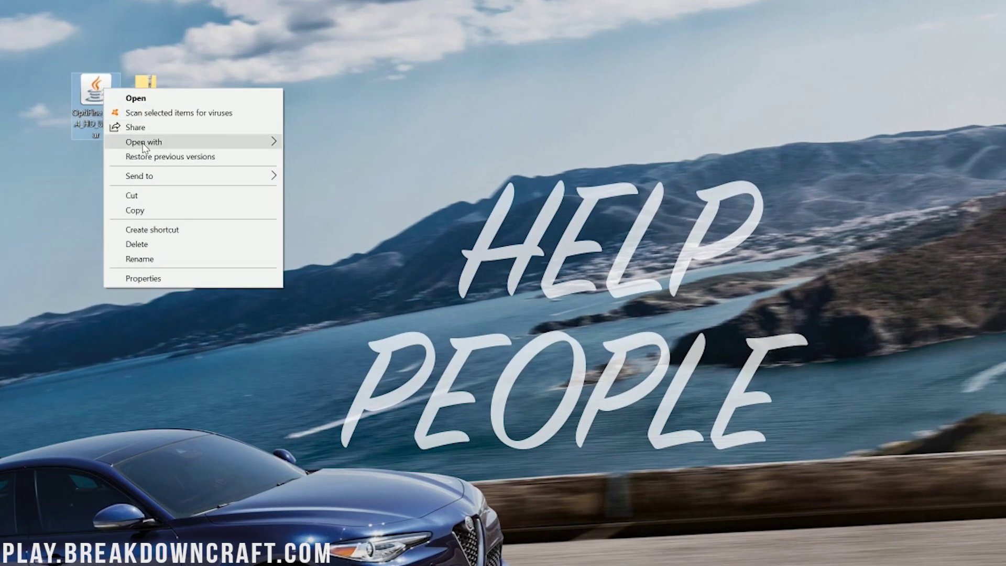
mouse_move(145, 148)
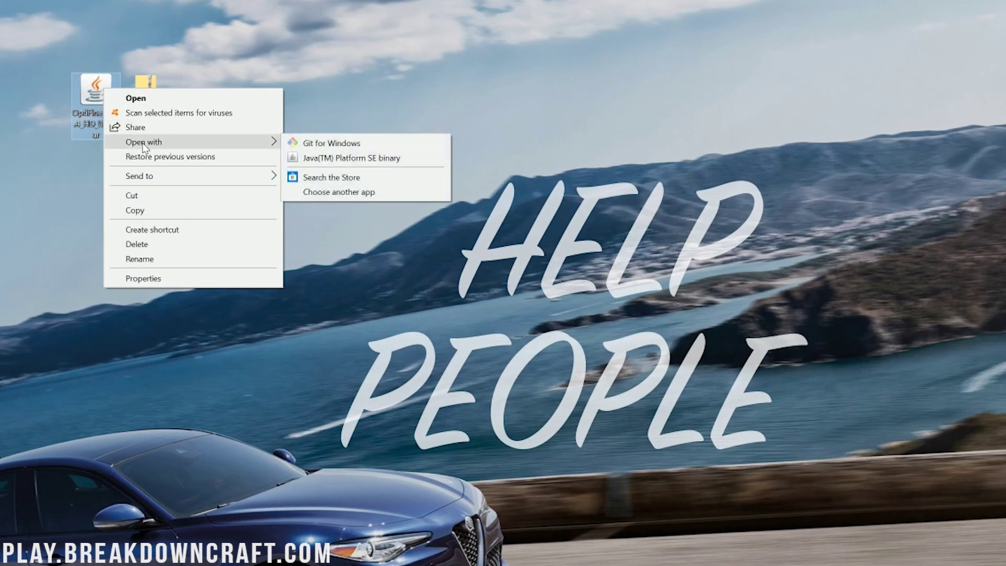
click(377, 156)
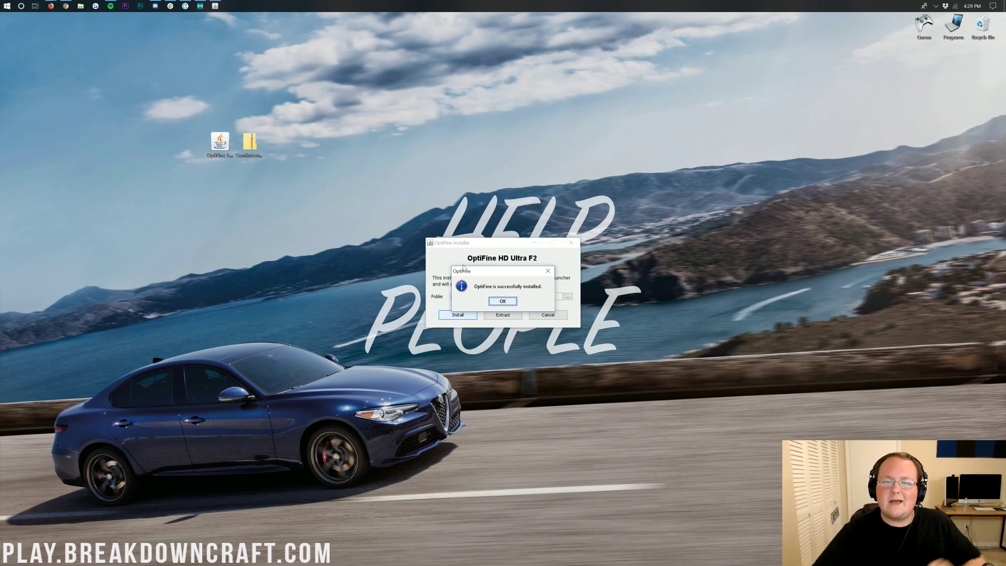
click(509, 302)
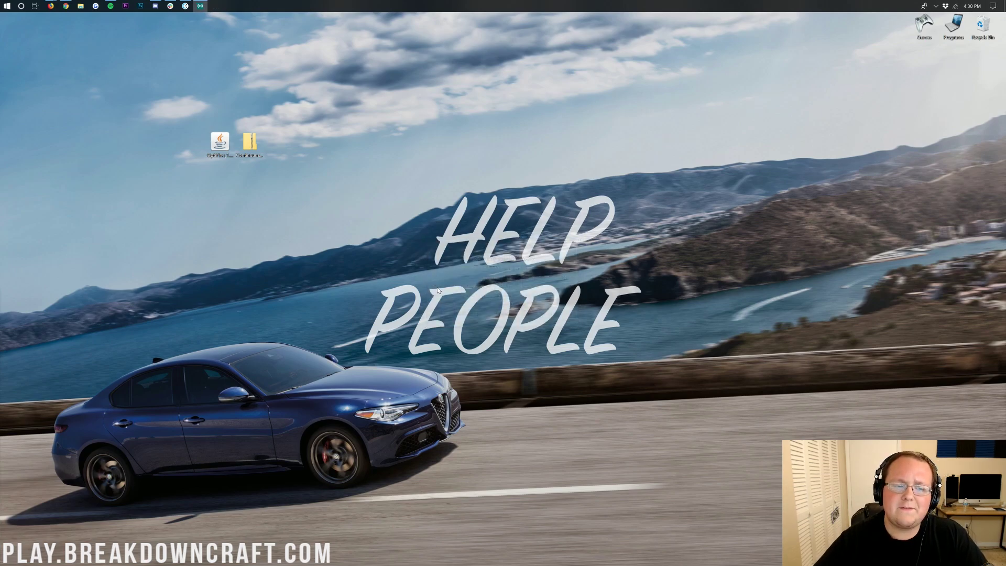
mouse_move(245, 150)
mouse_down()
mouse_move(258, 109)
mouse_move(259, 164)
mouse_move(252, 152)
mouse_up()
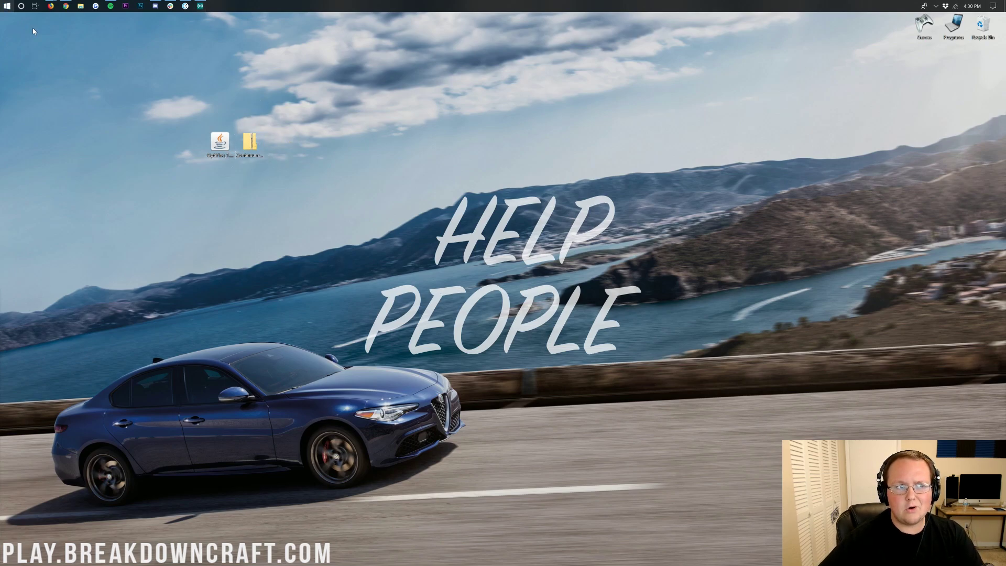
Open the Minecraft Launcher and choose the OptiFine 1.14.4 installation as the version to play.
key(super)
text(minecraft)
key(Return)
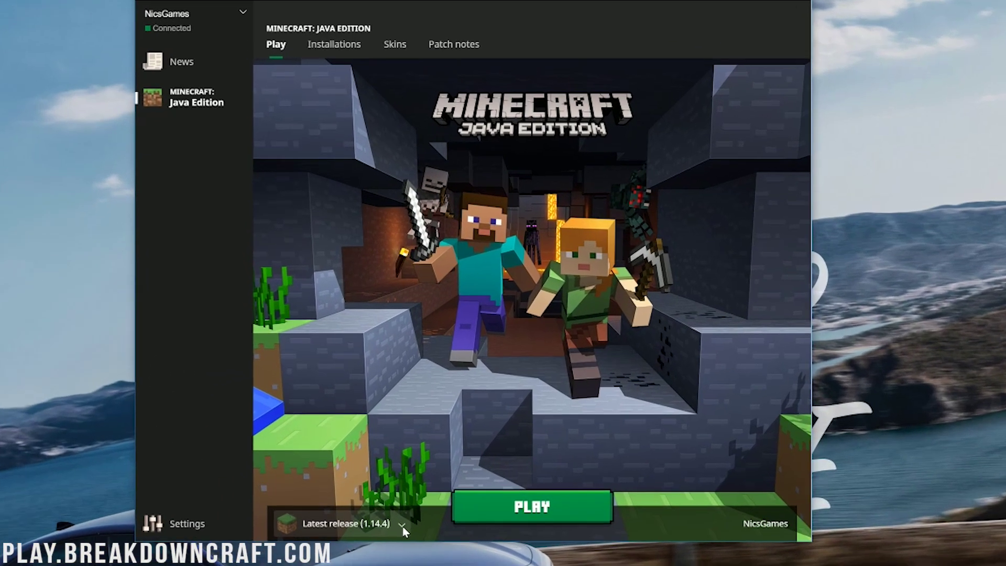
click(402, 530)
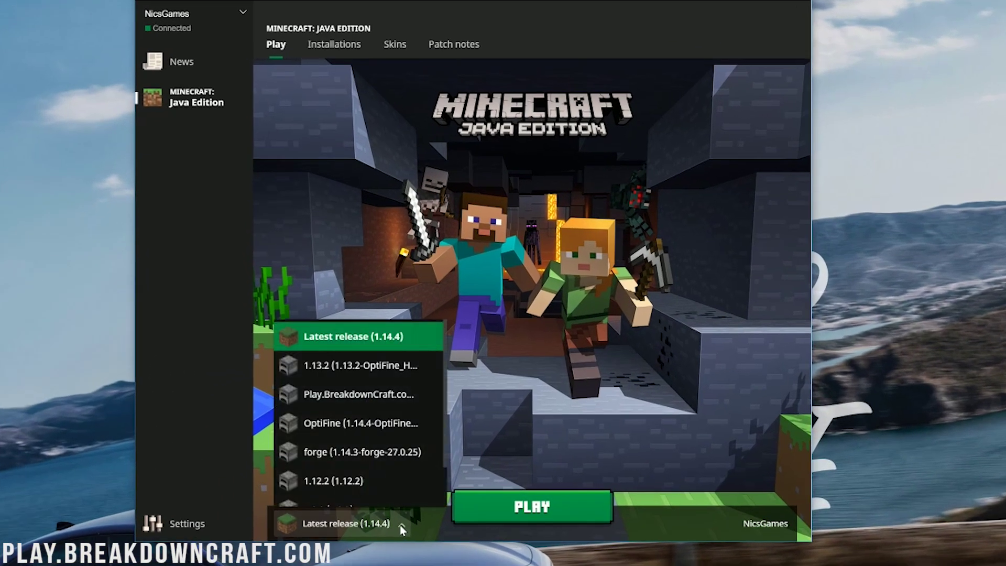
click(380, 526)
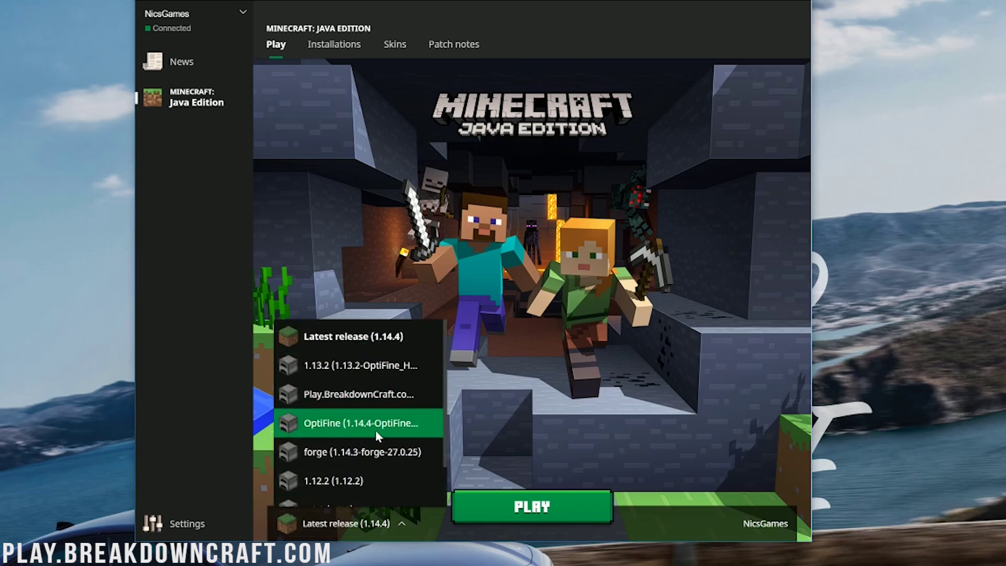
click(394, 434)
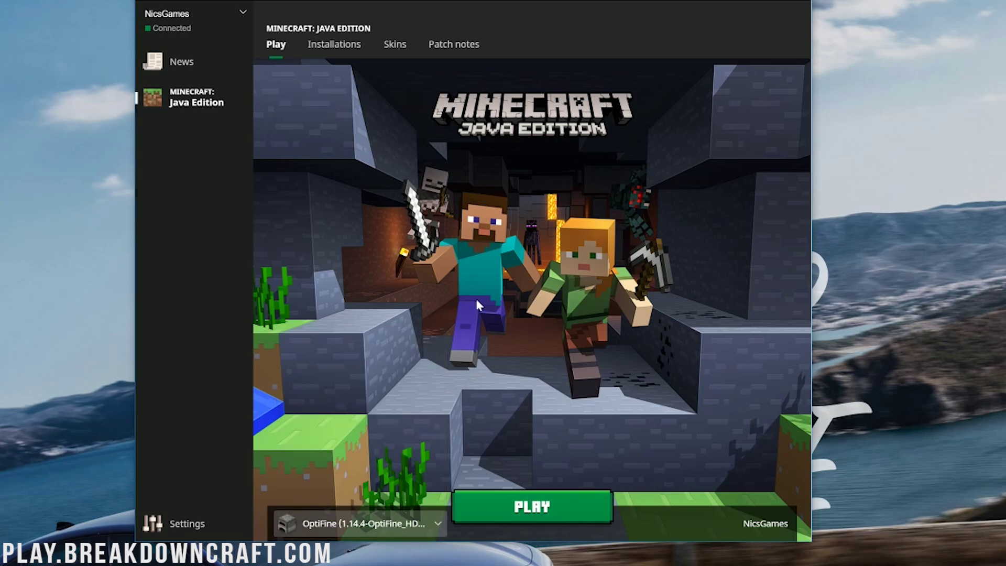
Create a new installation named Play.BreakdownCraft.com with version release 1.14.4-OptiFine_HD_U_F2 and a resolution of 1920 × 1080.
click(338, 48)
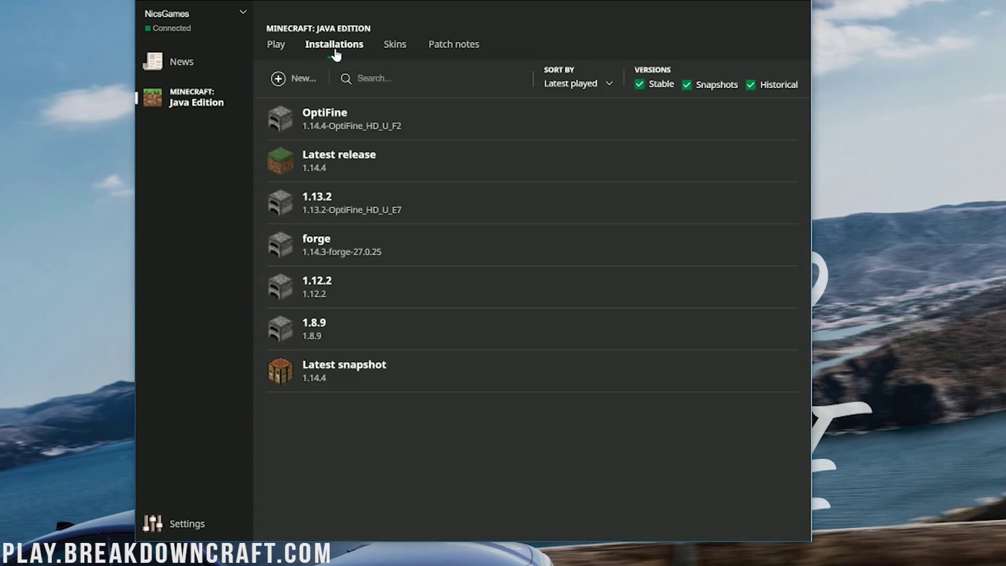
click(291, 80)
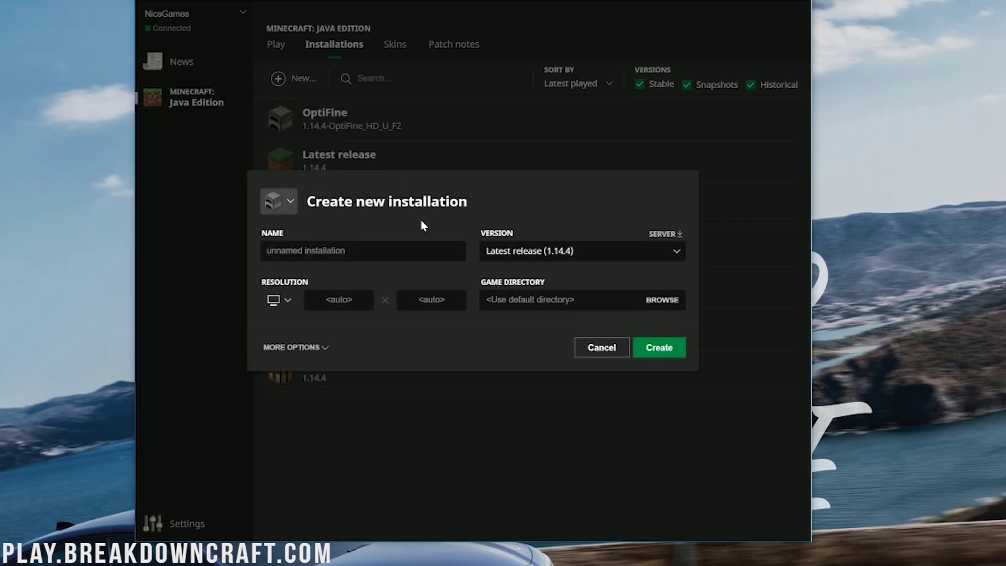
text(Play)
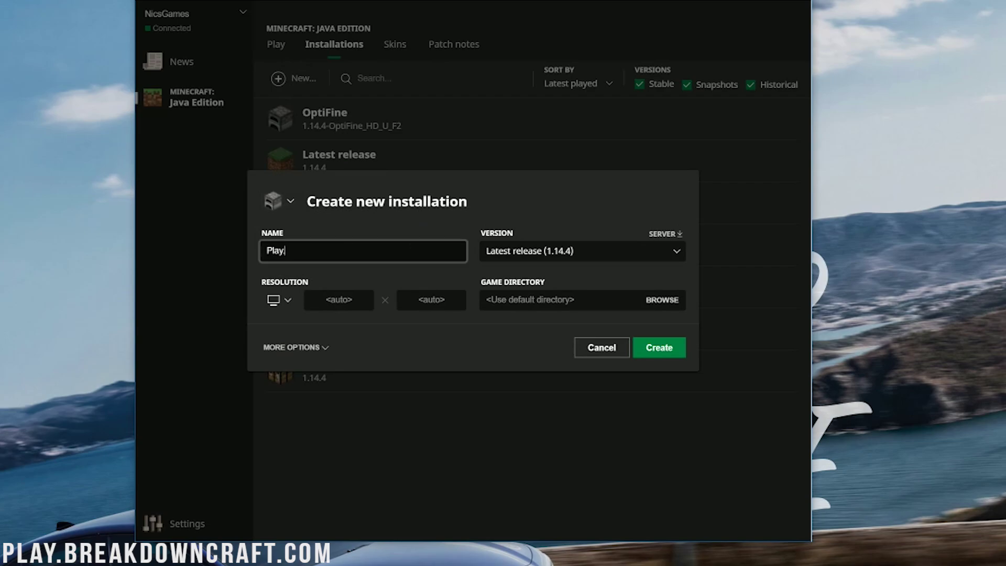
text(.BreakdownCraft.com)
key(ctrl+a)
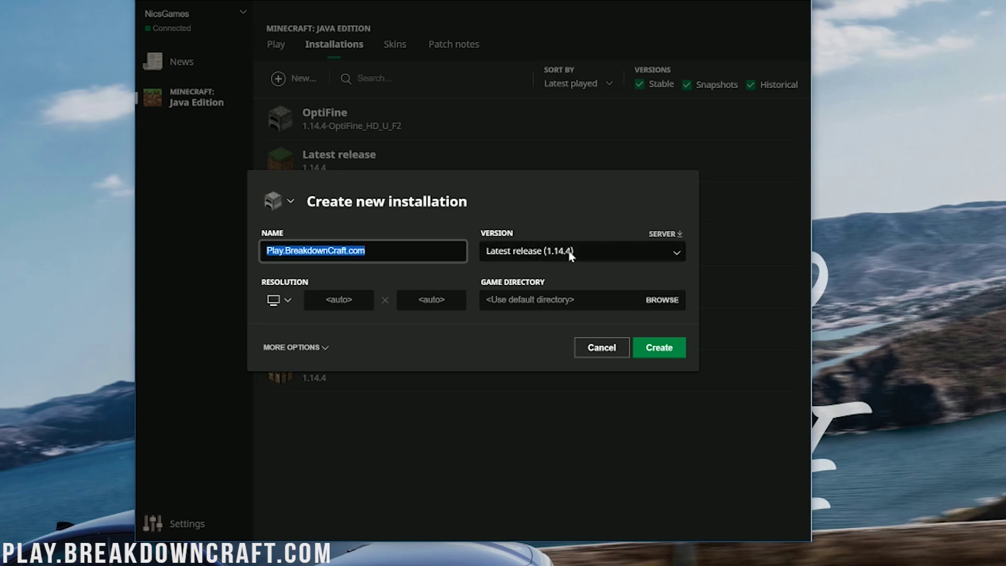
click(548, 252)
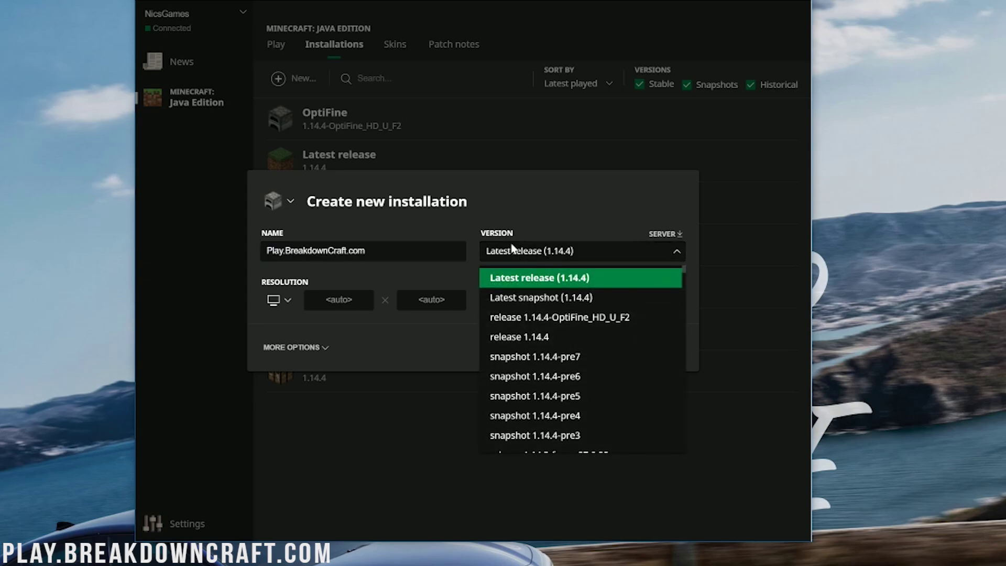
click(576, 321)
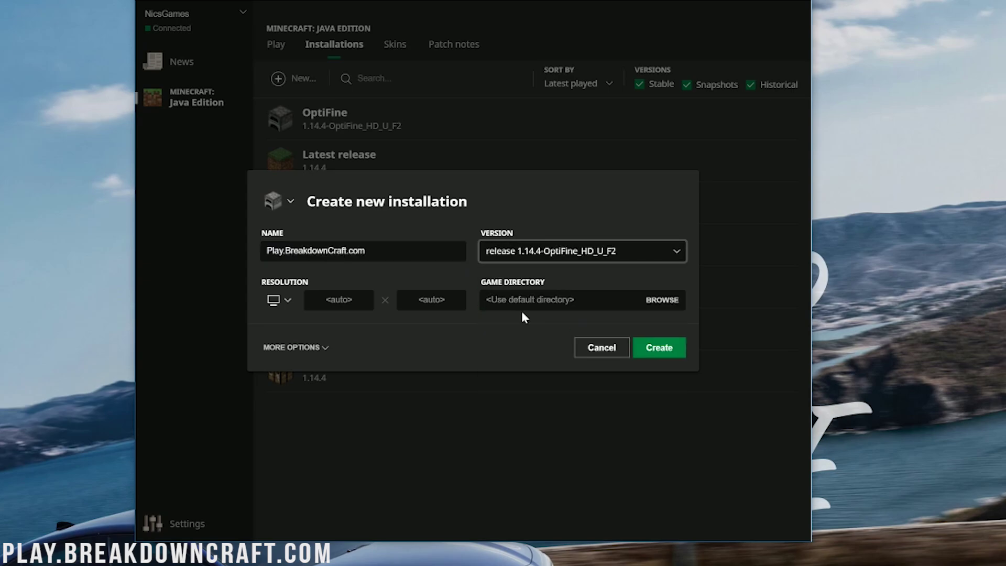
click(281, 309)
click(293, 446)
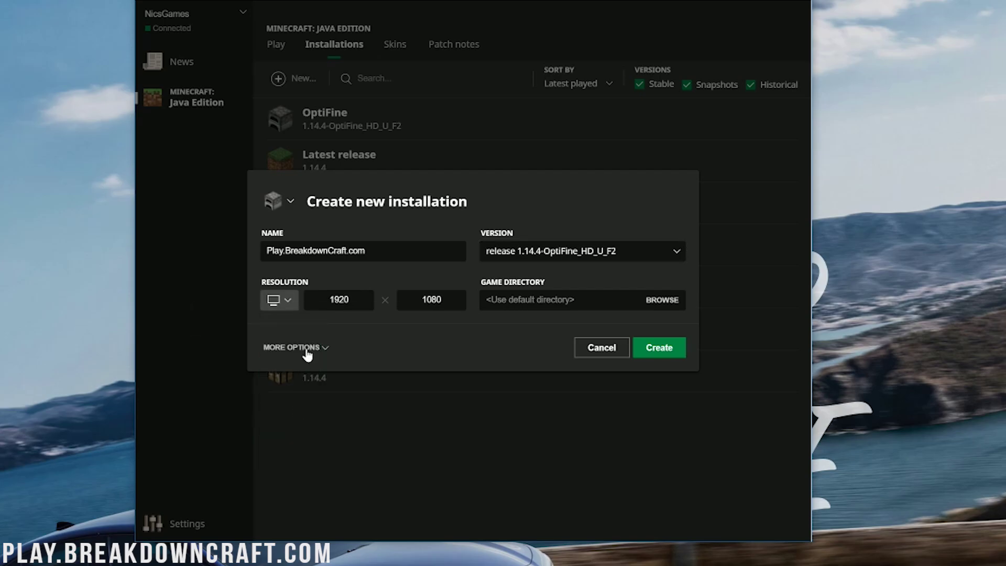
click(660, 349)
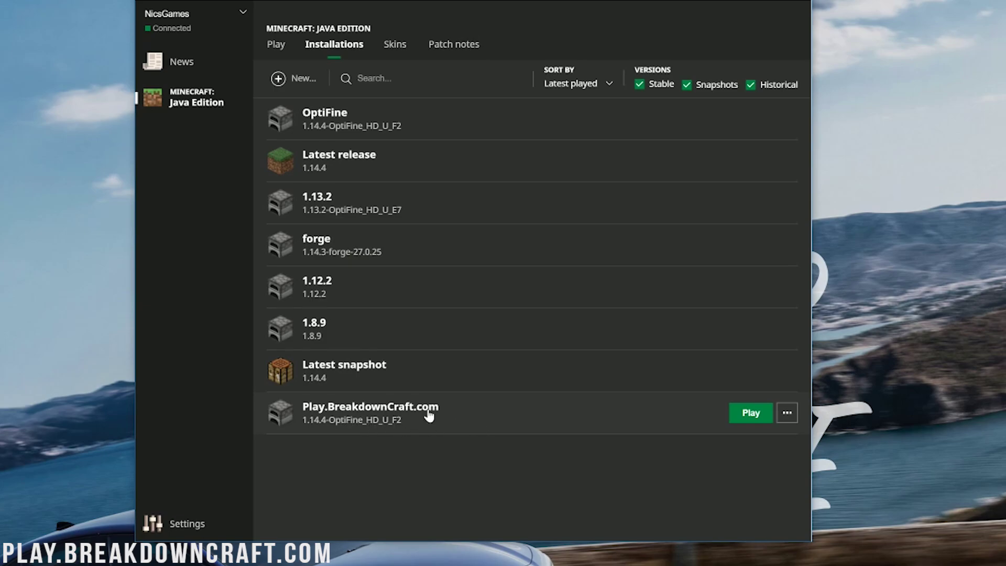
Launch the Play.BreakdownCraft.com installation and move the Continuum zip on the desktop clear of the game window.
click(756, 413)
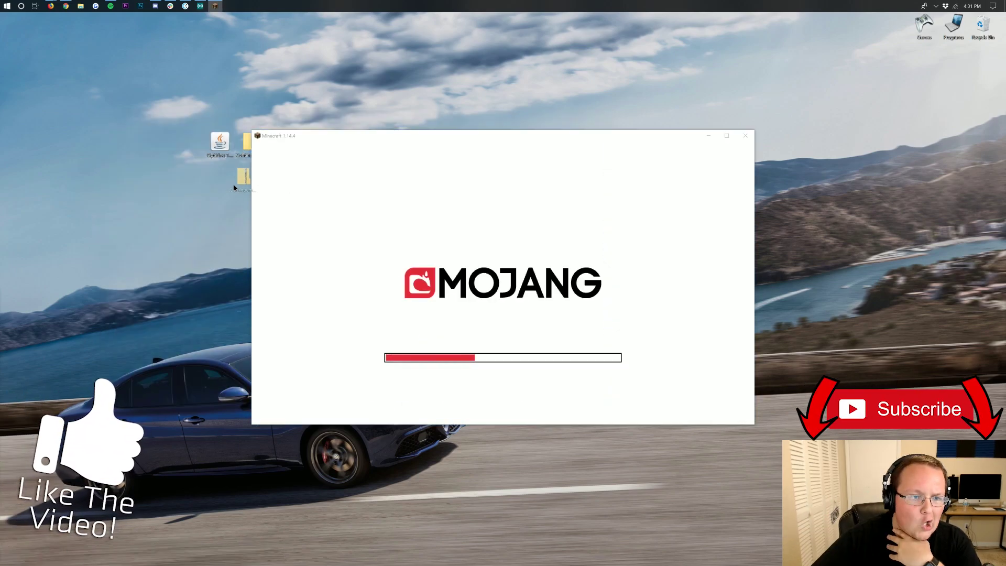
drag(237, 154, 210, 185)
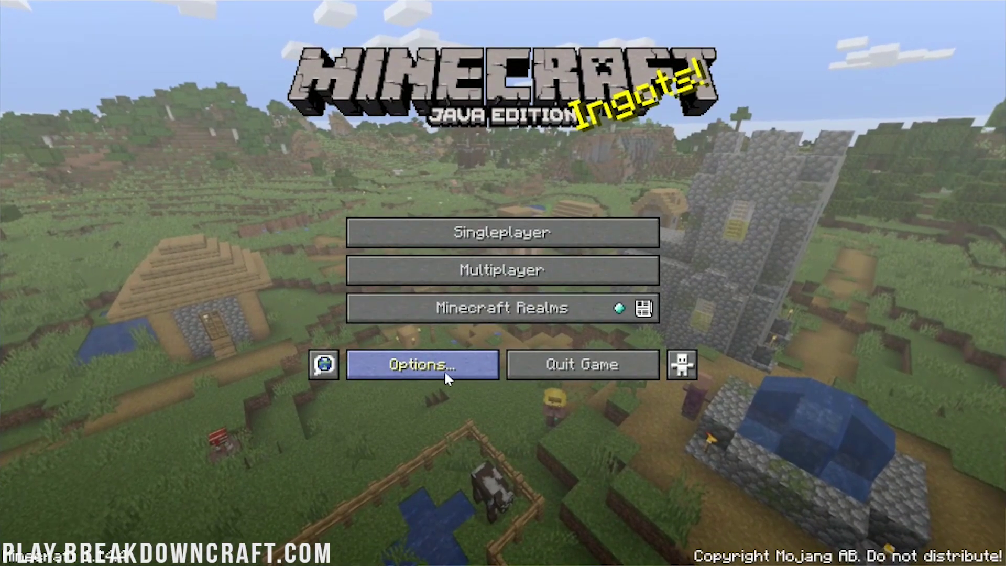
Open the game's video settings and look through the shaders, quality and performance pages.
click(444, 324)
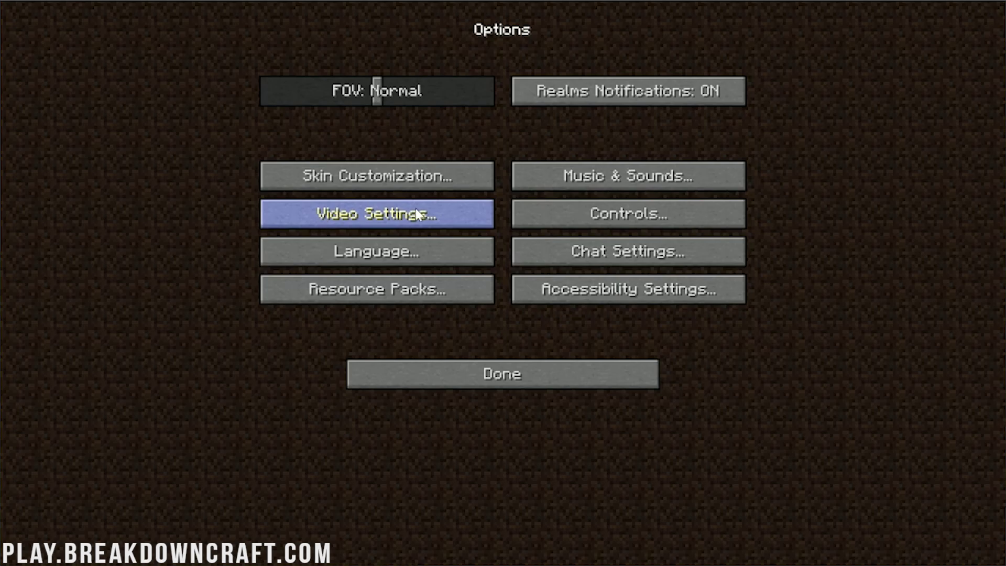
click(454, 215)
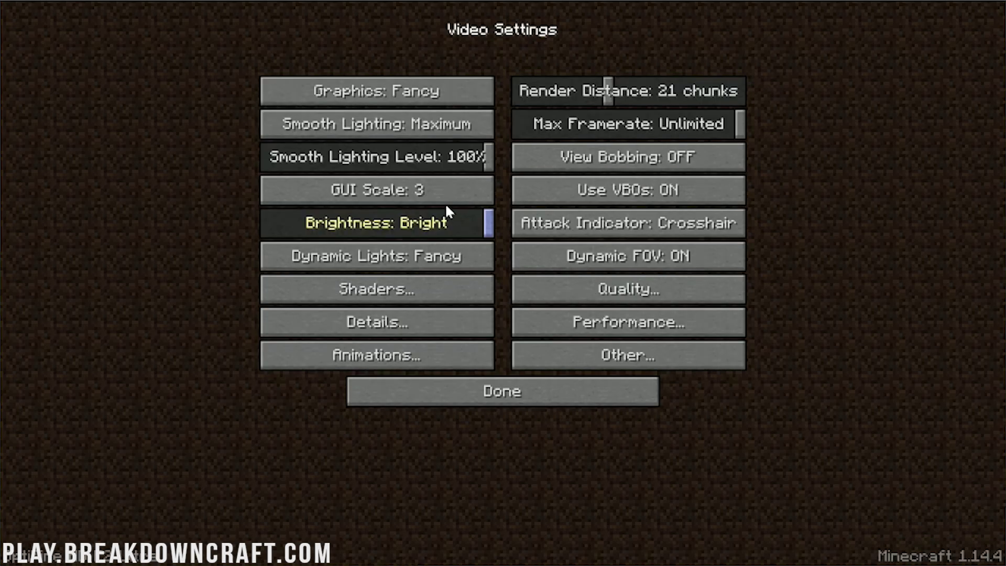
click(344, 299)
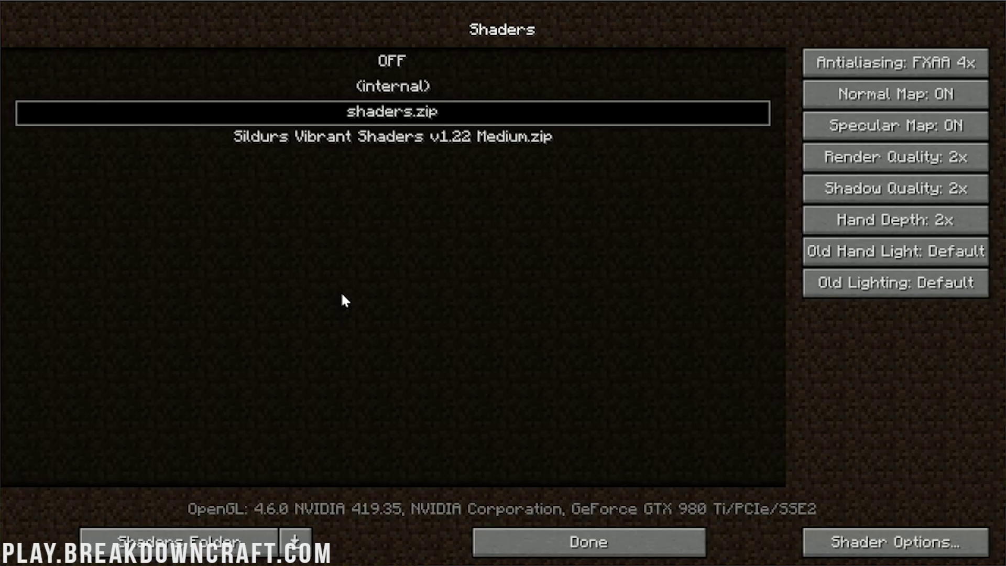
click(616, 527)
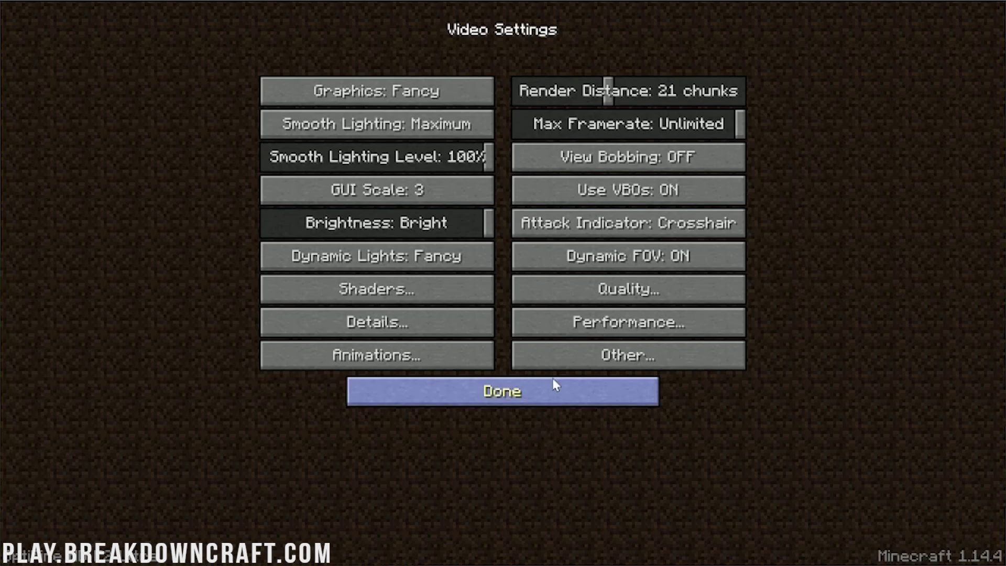
click(576, 301)
click(578, 386)
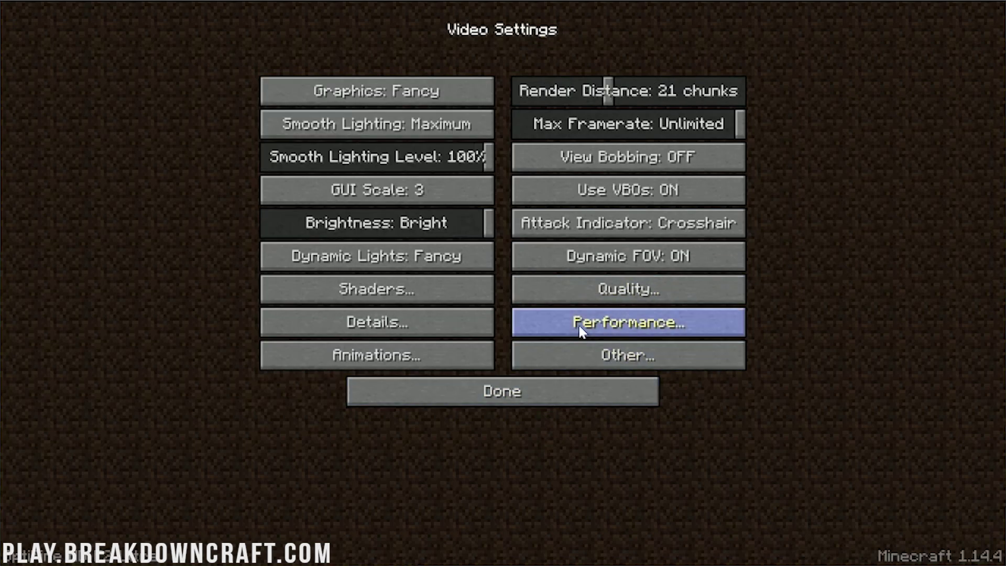
click(578, 323)
click(527, 386)
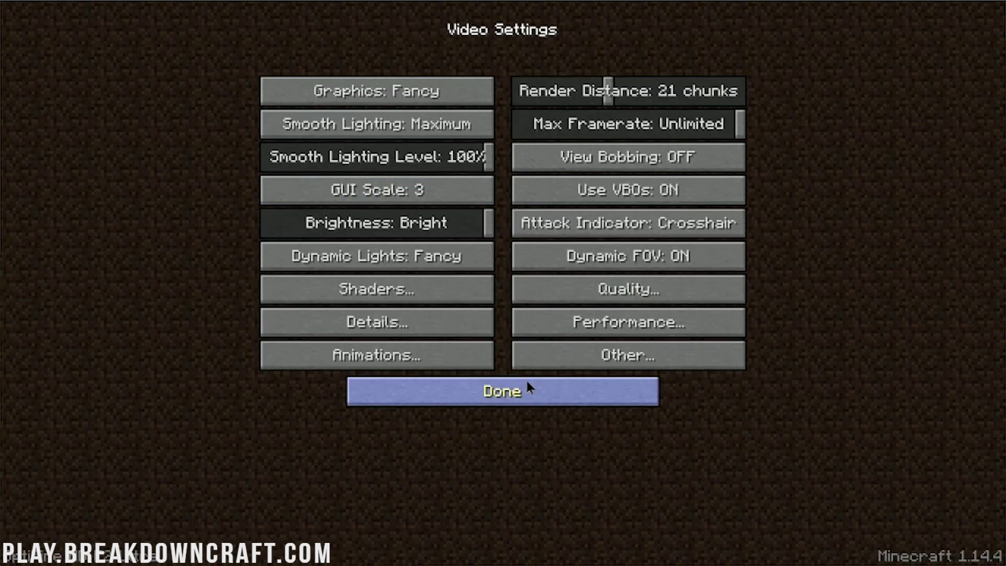
Try to turn on Fast Render in the performance settings, then return to the video settings.
click(578, 321)
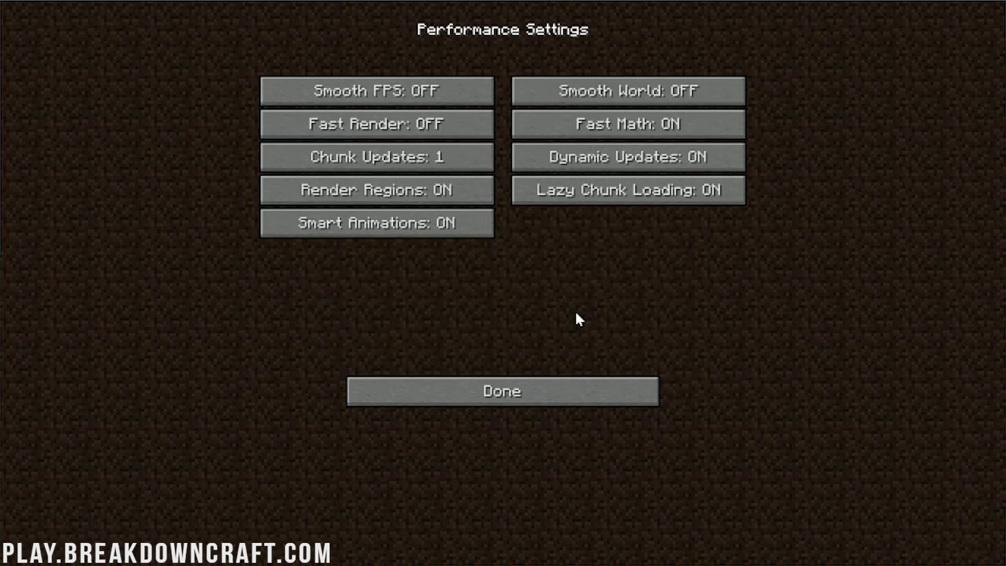
click(422, 132)
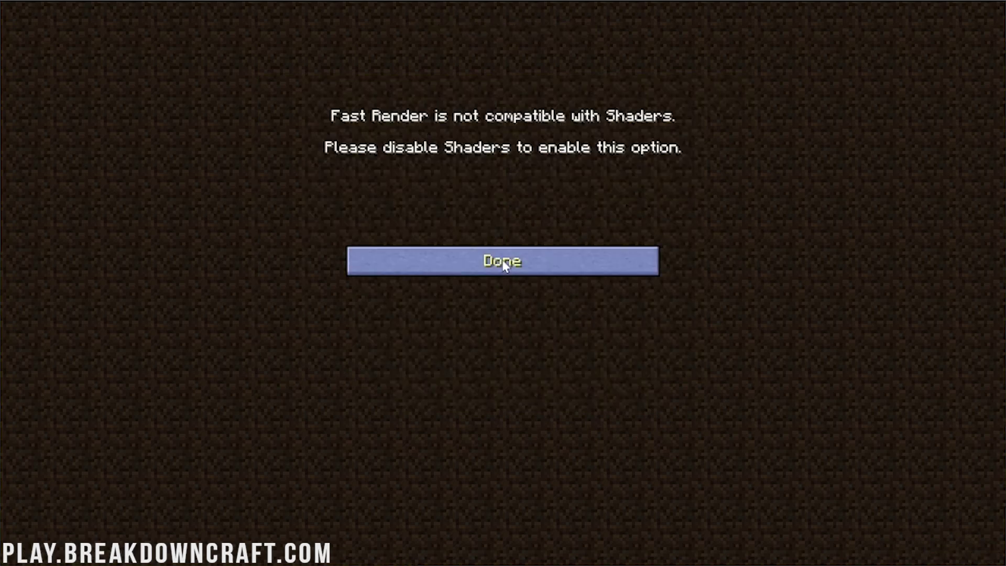
click(505, 266)
click(373, 151)
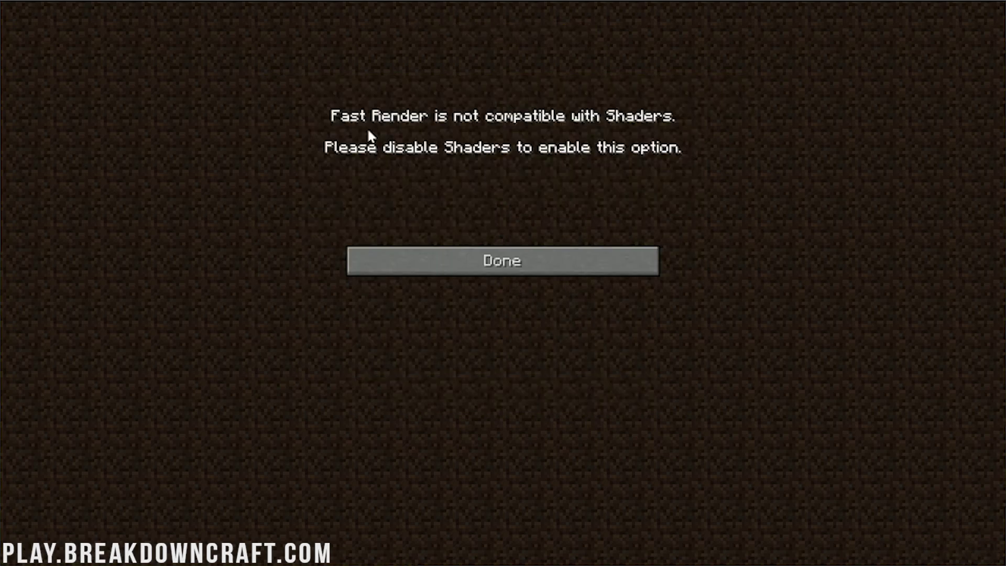
click(495, 271)
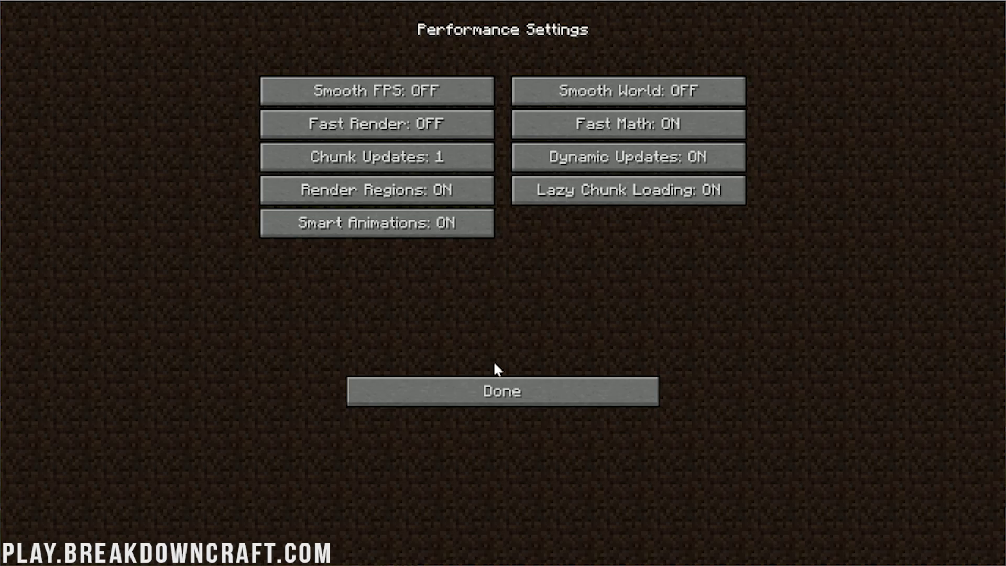
click(484, 393)
click(606, 334)
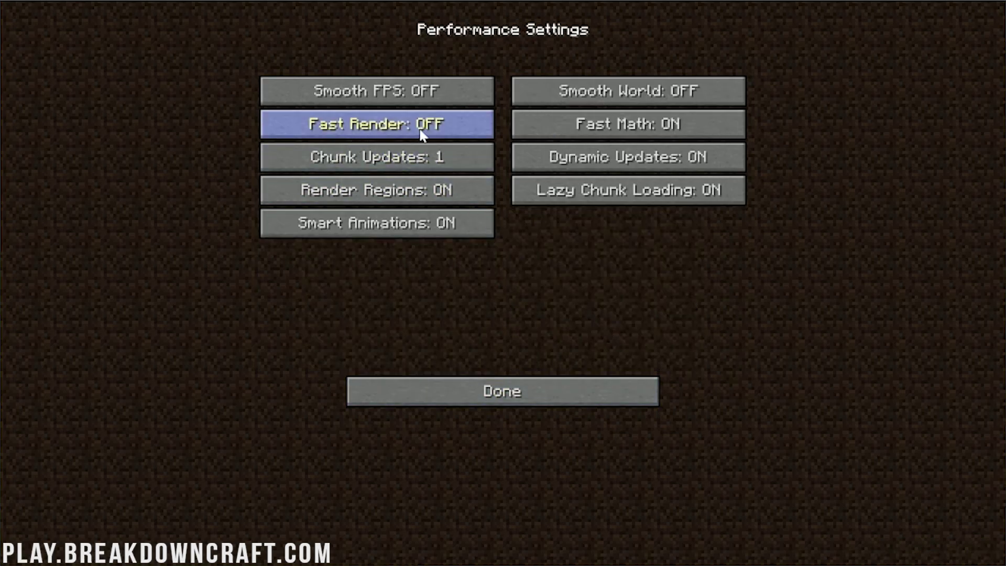
click(518, 394)
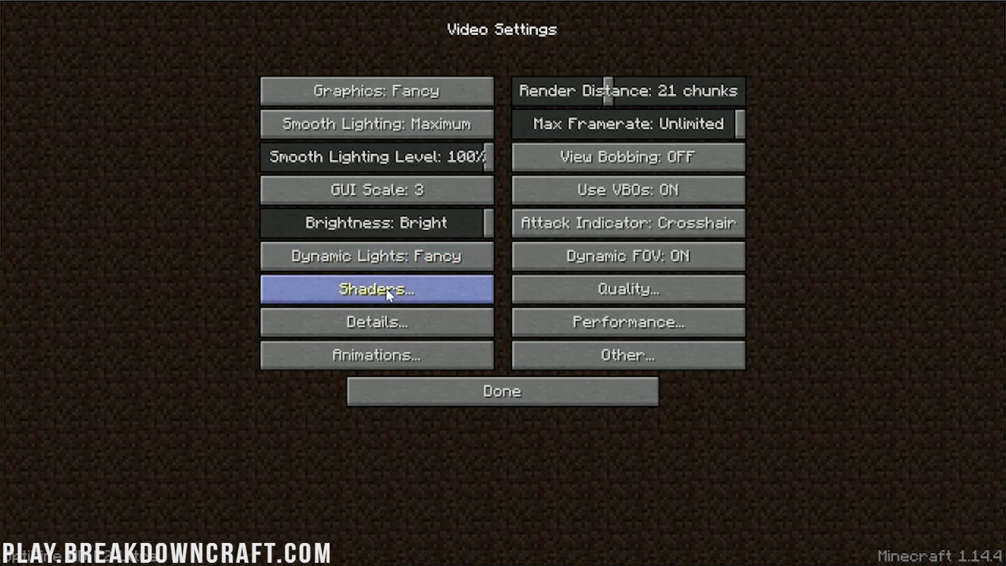
Open the game's shaders folder and add the Continuum zip from the desktop to shaderpacks, then close the folder.
click(411, 292)
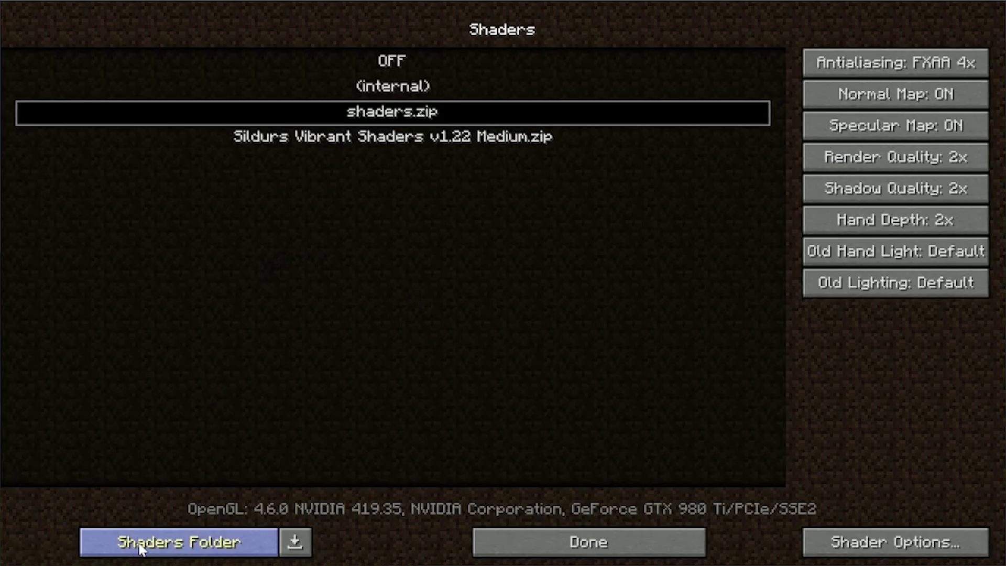
click(212, 545)
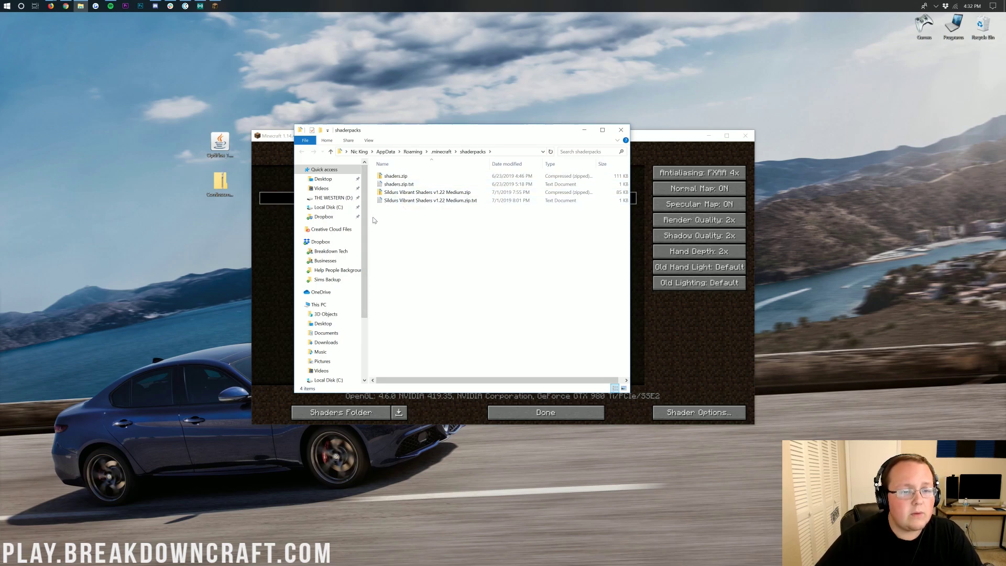
click(223, 185)
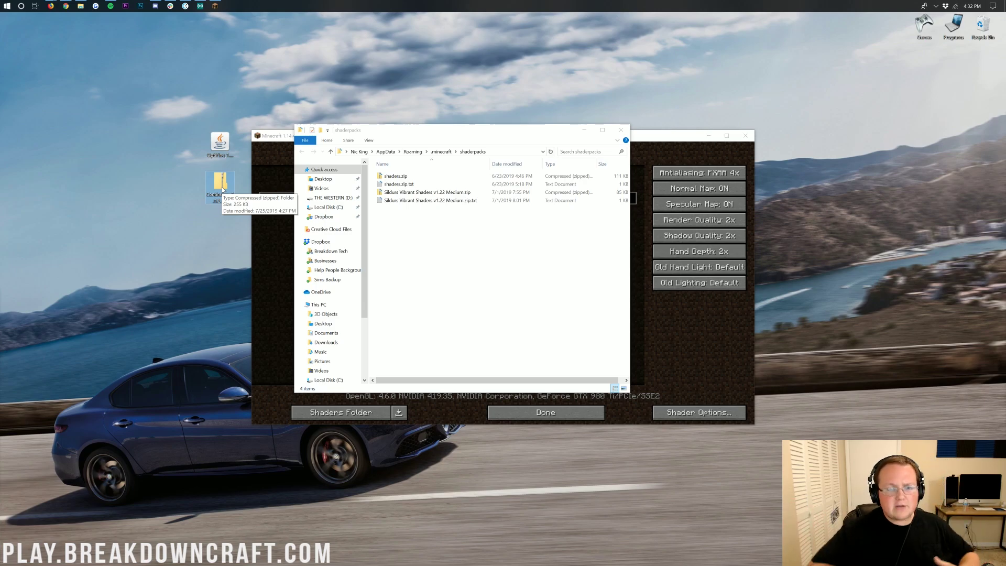
drag(223, 189, 414, 250)
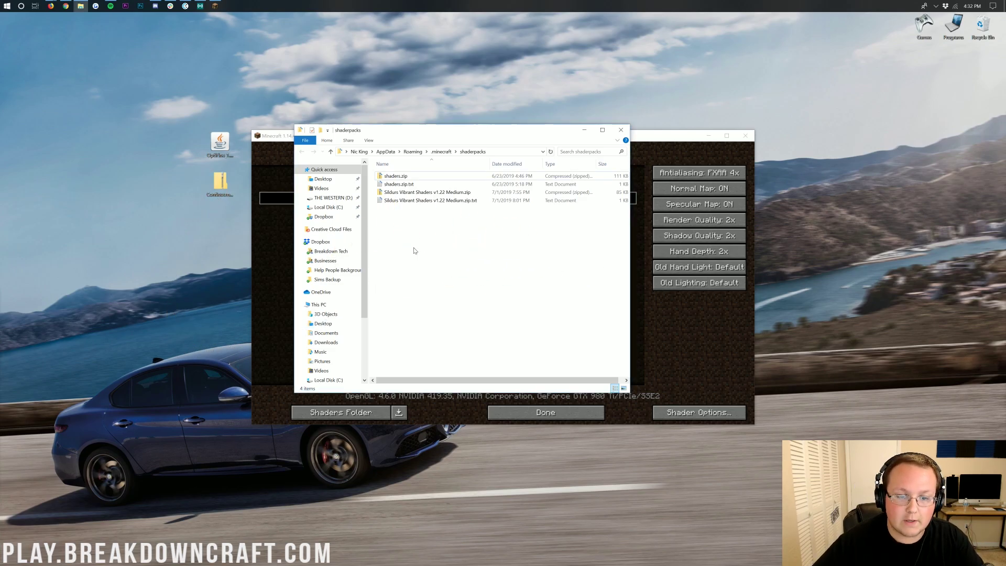
click(621, 130)
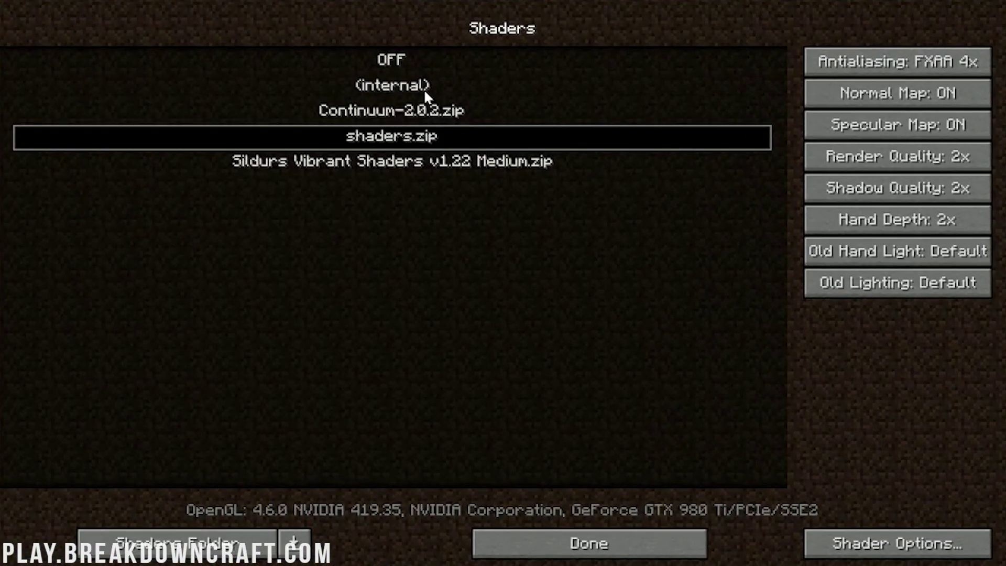
Reopen the shader list and activate the Continuum-2.0.2.zip shader pack.
click(648, 543)
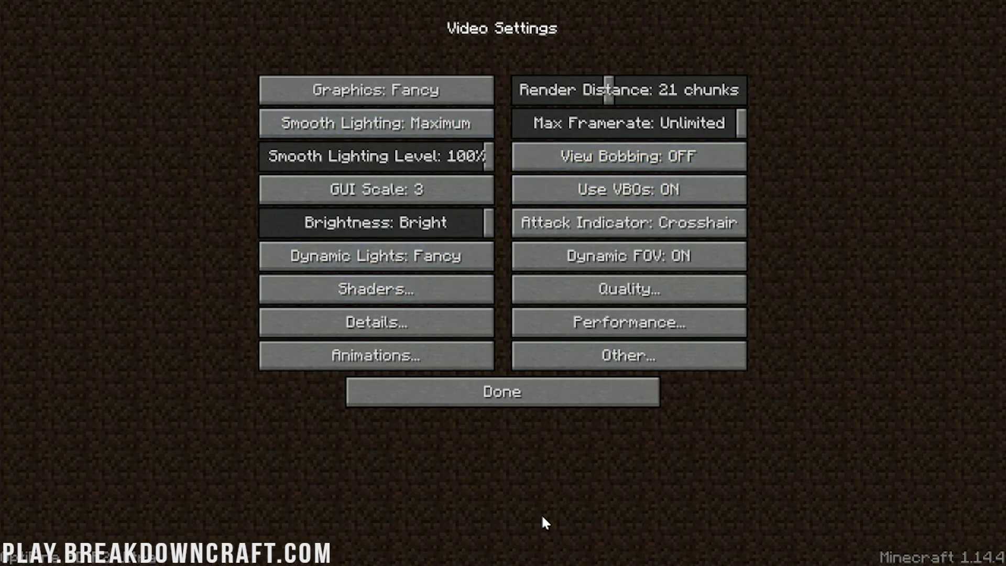
click(383, 297)
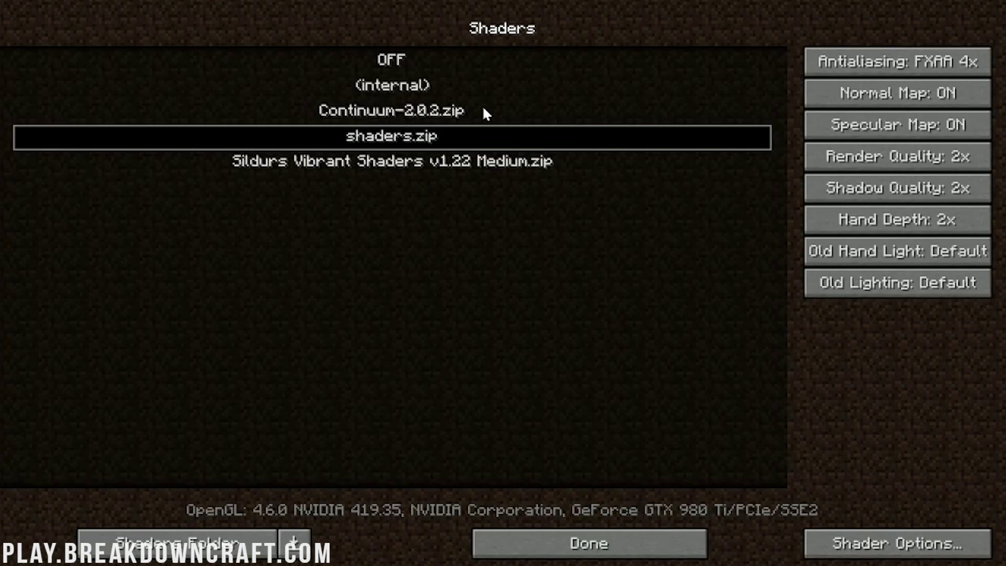
click(409, 111)
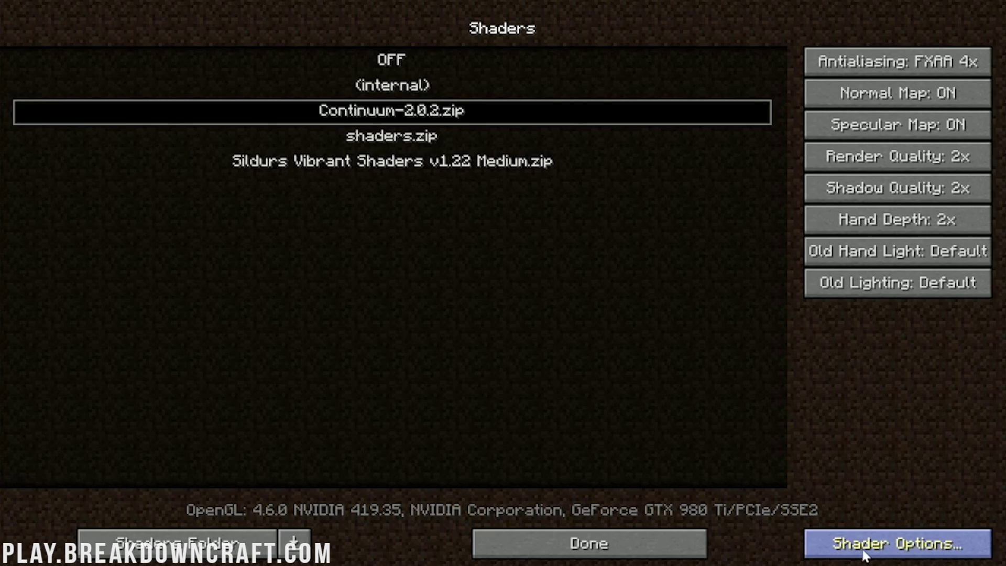
Open the Continuum shader options and look through the lighting and cloud settings, returning to the shader list.
click(895, 546)
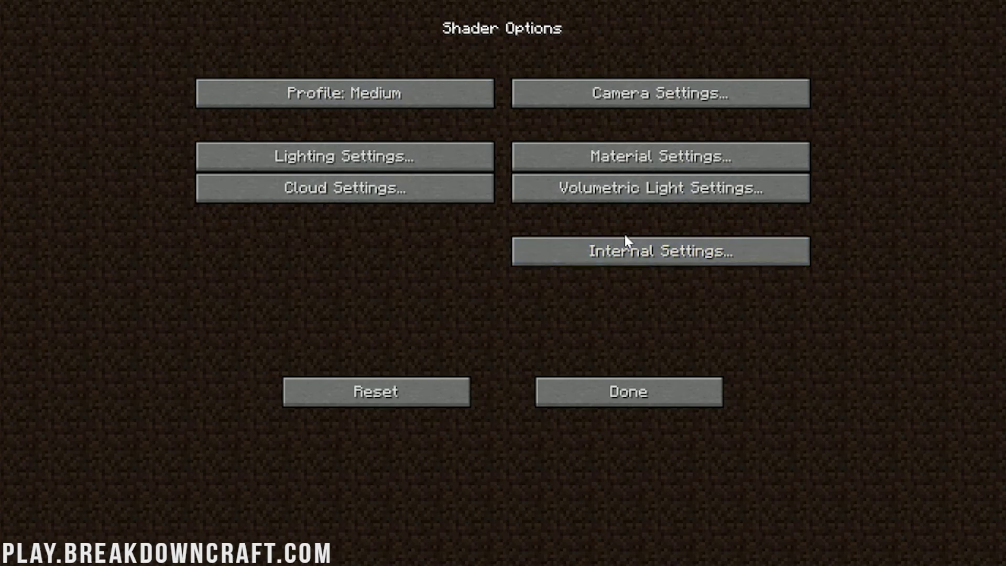
click(360, 156)
click(606, 391)
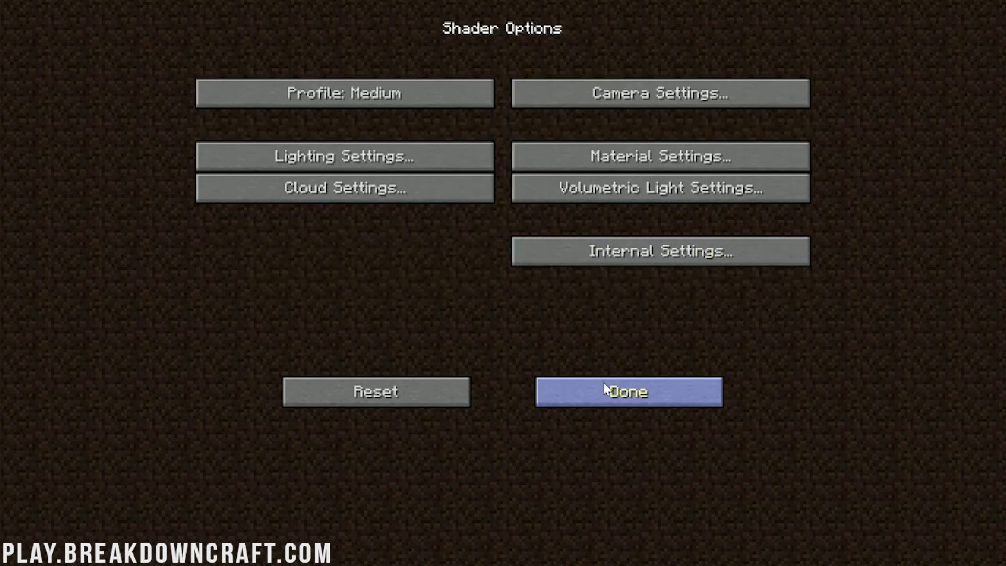
click(415, 190)
click(617, 388)
click(413, 160)
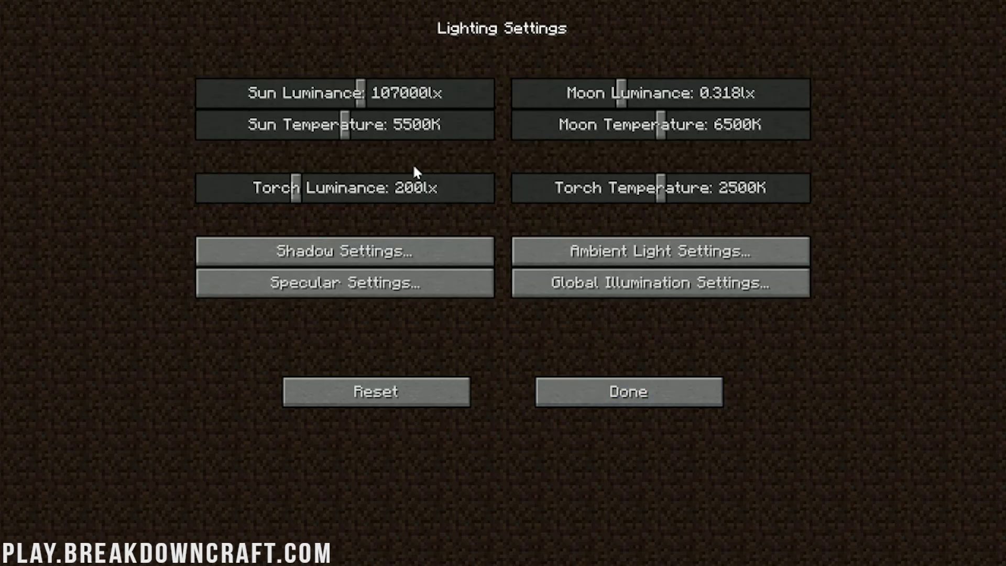
click(684, 388)
click(687, 386)
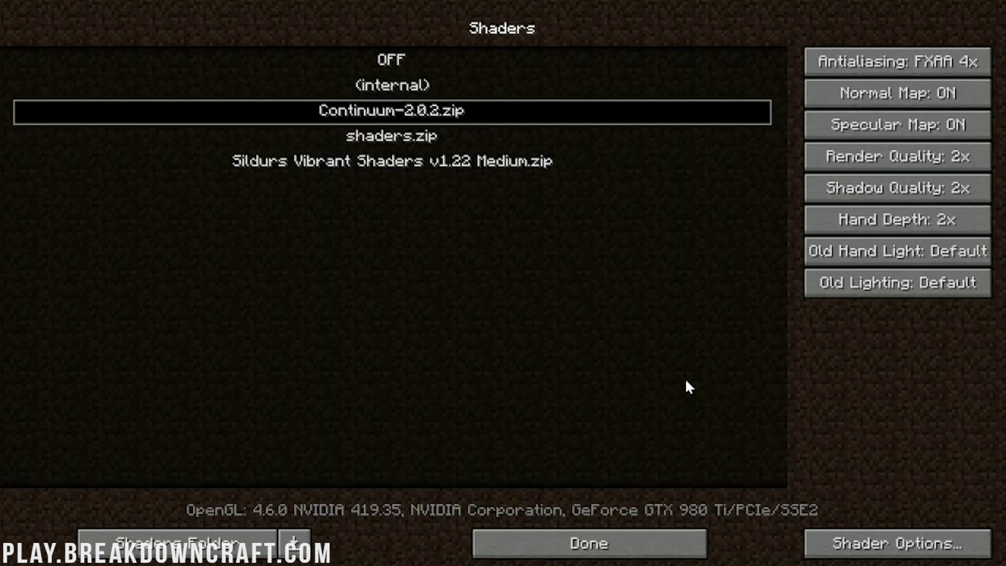
Reopen the shader options and look through the material and camera settings without changing anything, returning to the shader list.
click(891, 544)
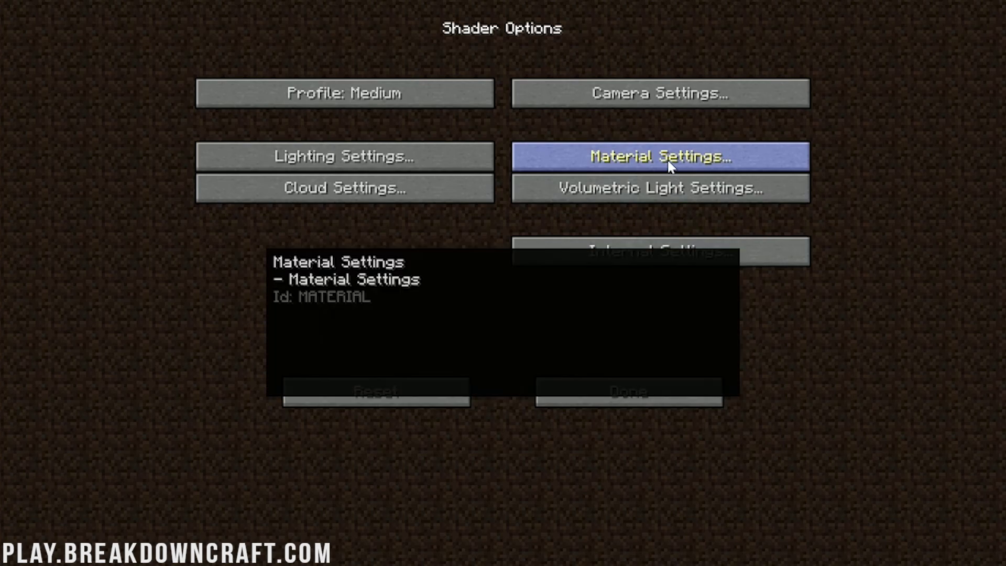
click(668, 158)
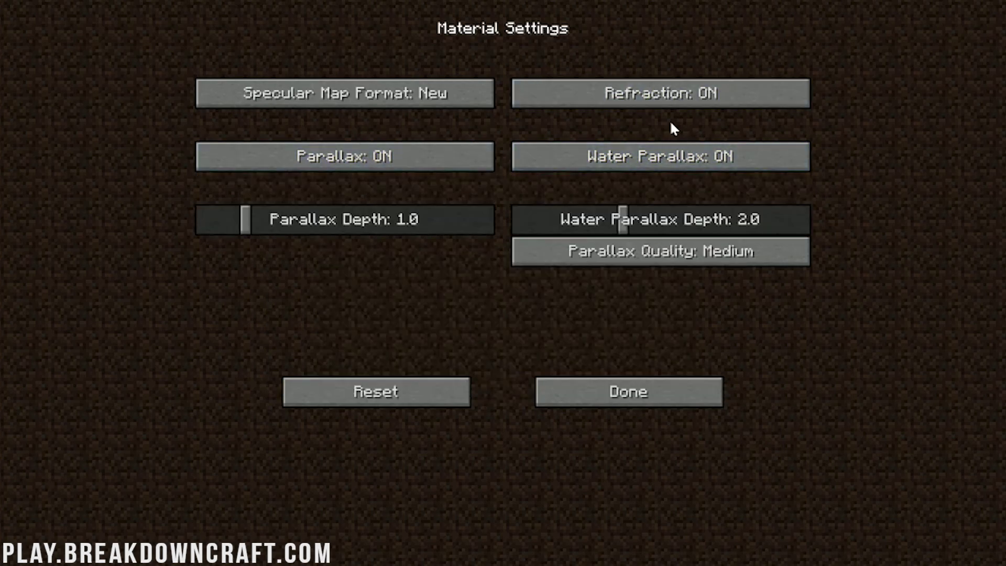
click(631, 382)
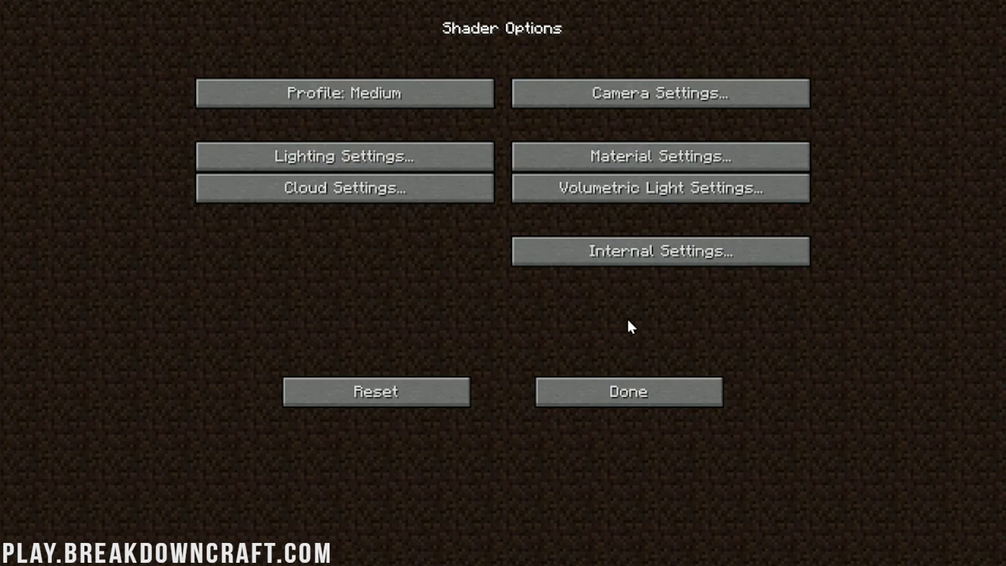
click(522, 94)
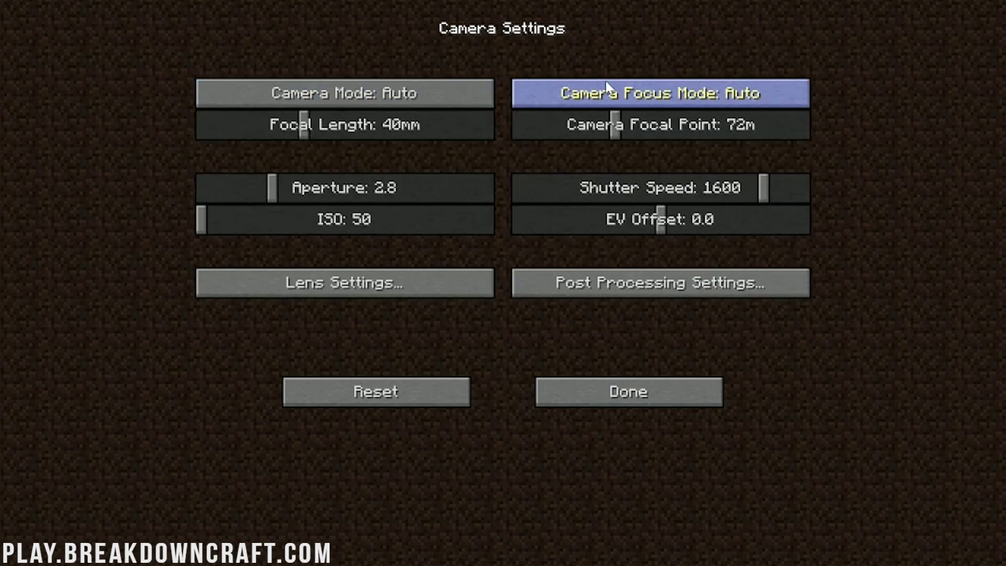
click(608, 392)
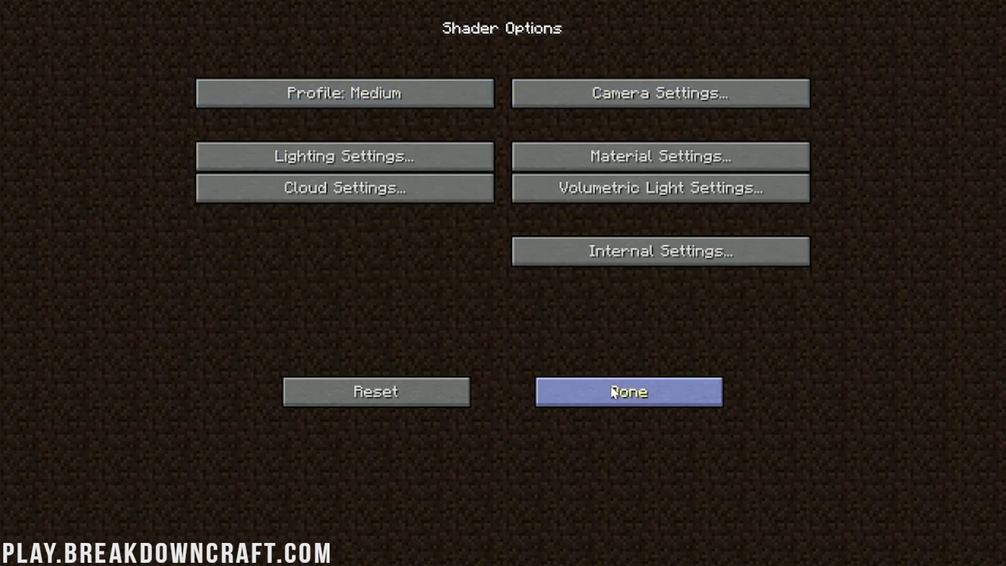
click(608, 391)
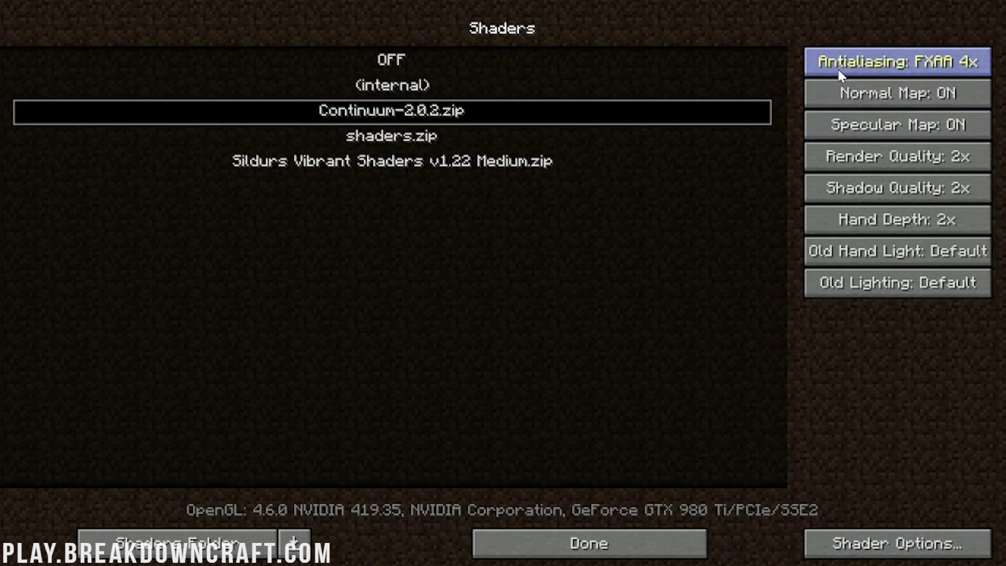
click(917, 549)
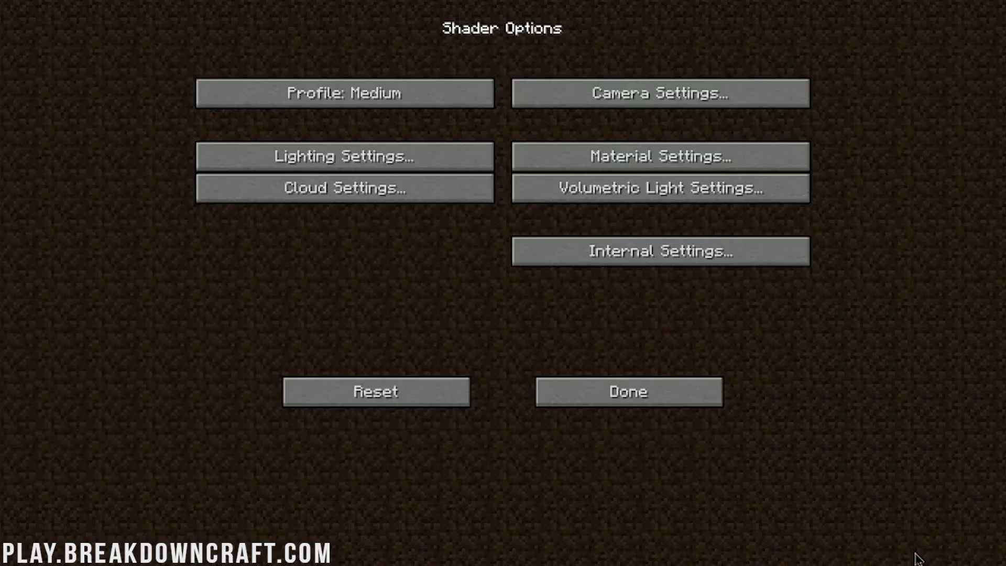
click(591, 394)
Leave the shader and video settings and join the Play.BreakdownCraft.com multiplayer server.
click(614, 551)
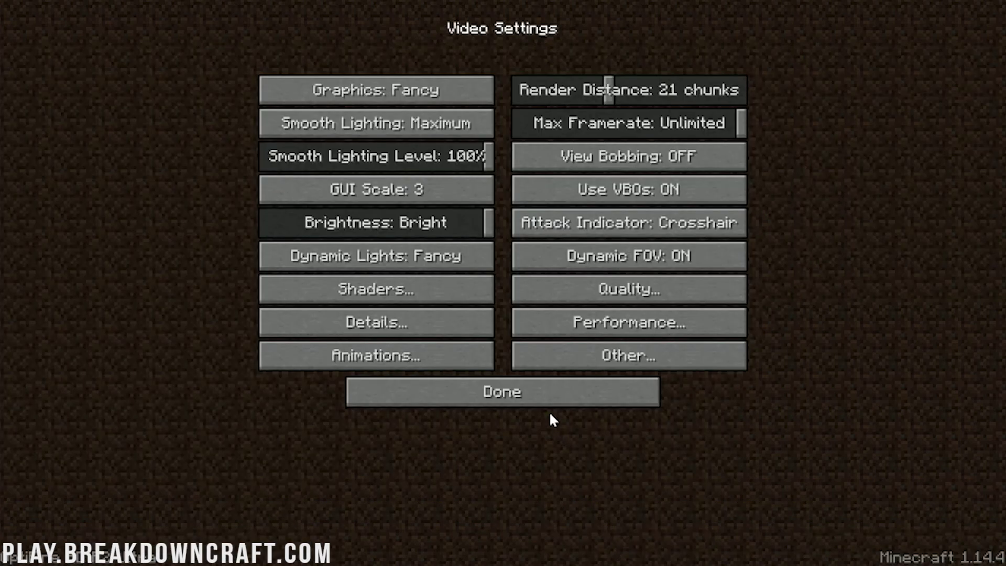
click(529, 392)
click(504, 373)
click(458, 273)
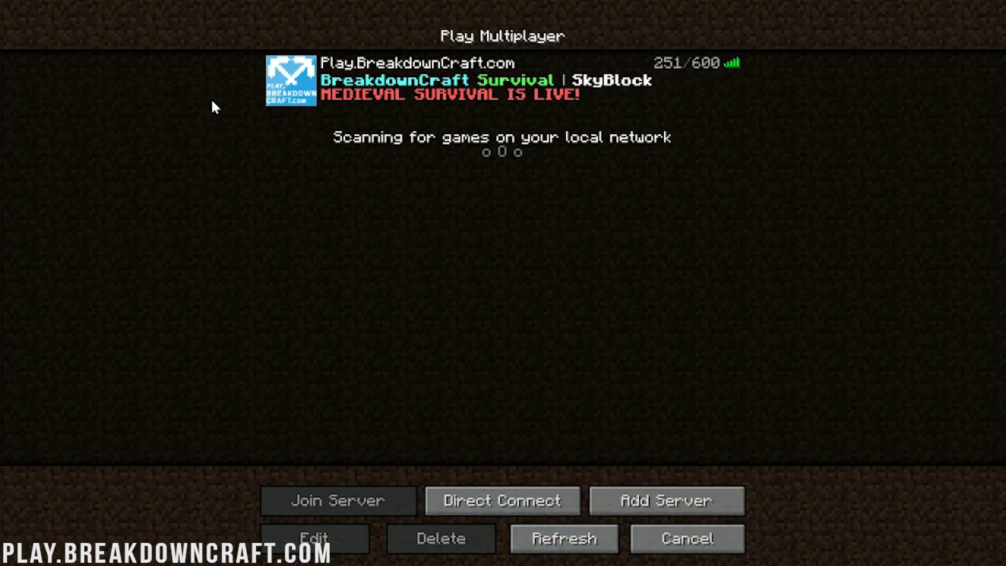
double_click(664, 75)
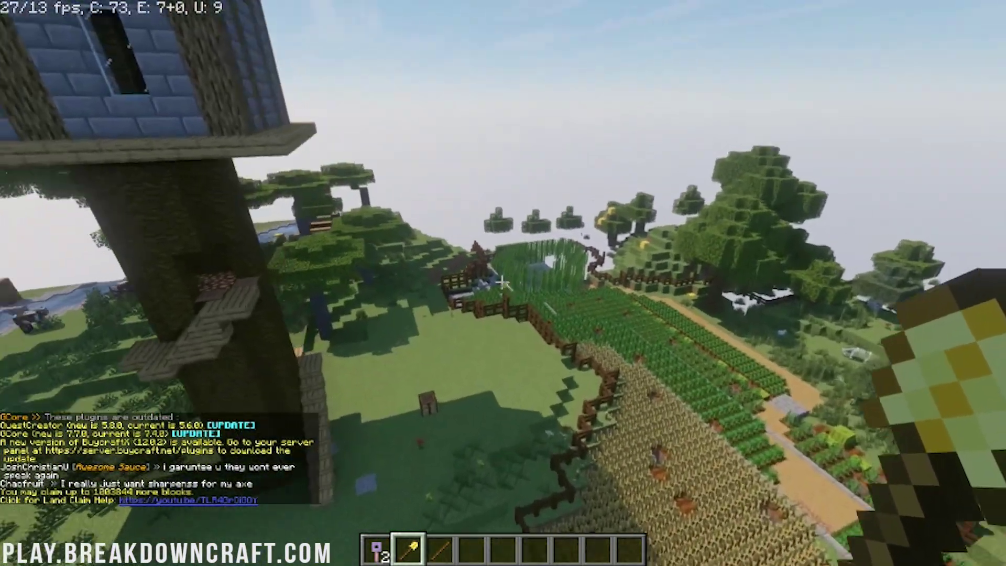
Fly over the farm and along the river to the sea to examine the shader's water, shadows and foliage.
key(w)
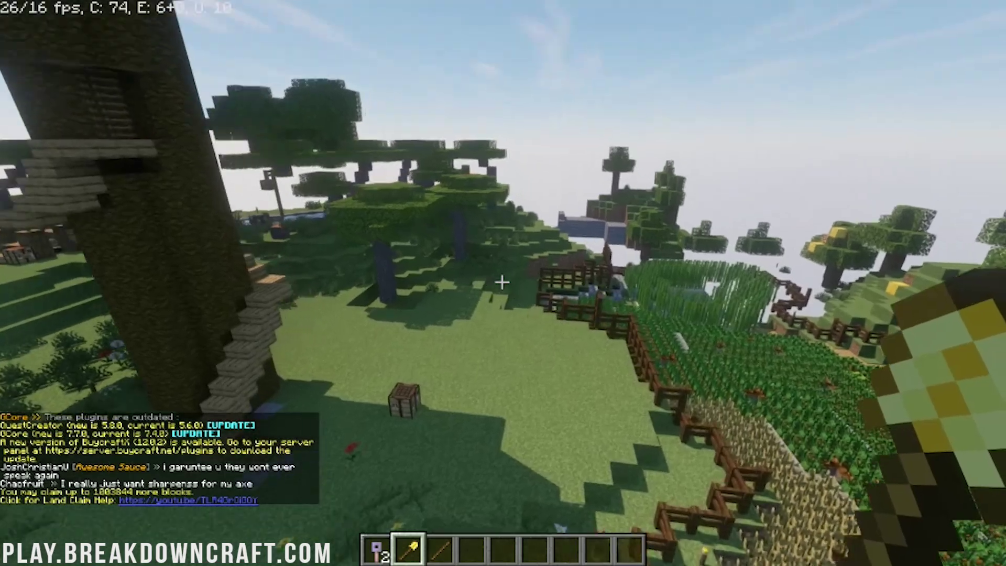
key(w)
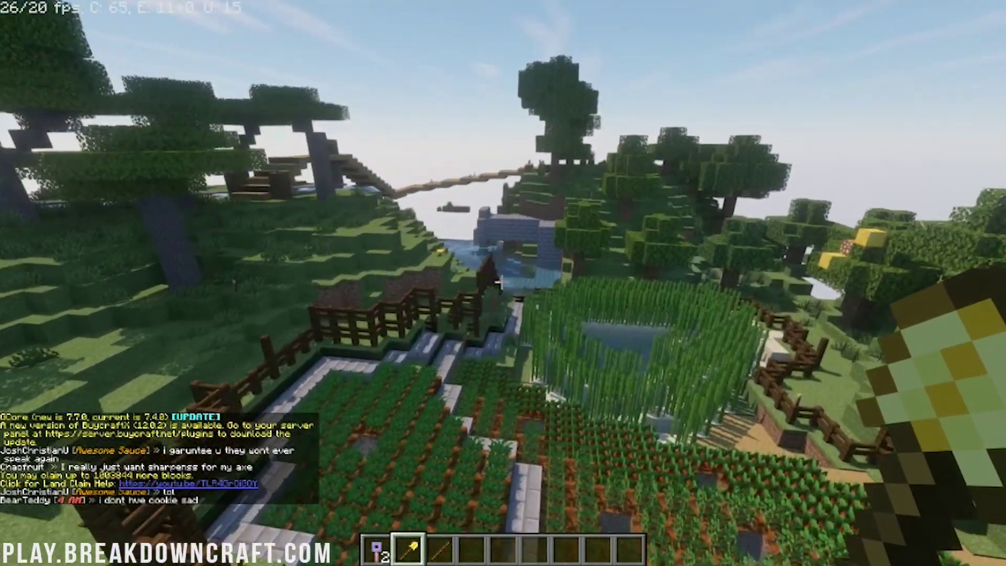
key(w)
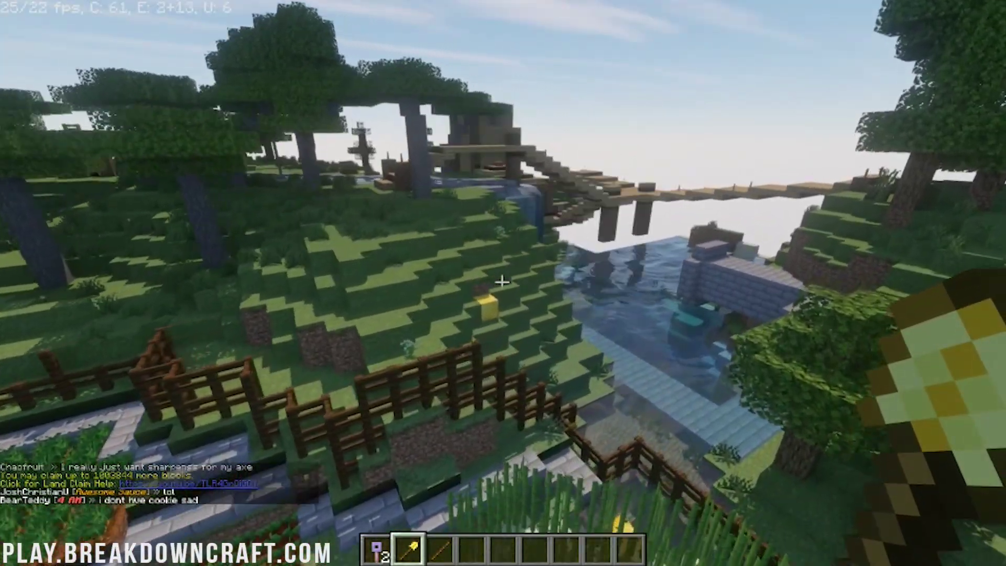
key(w)
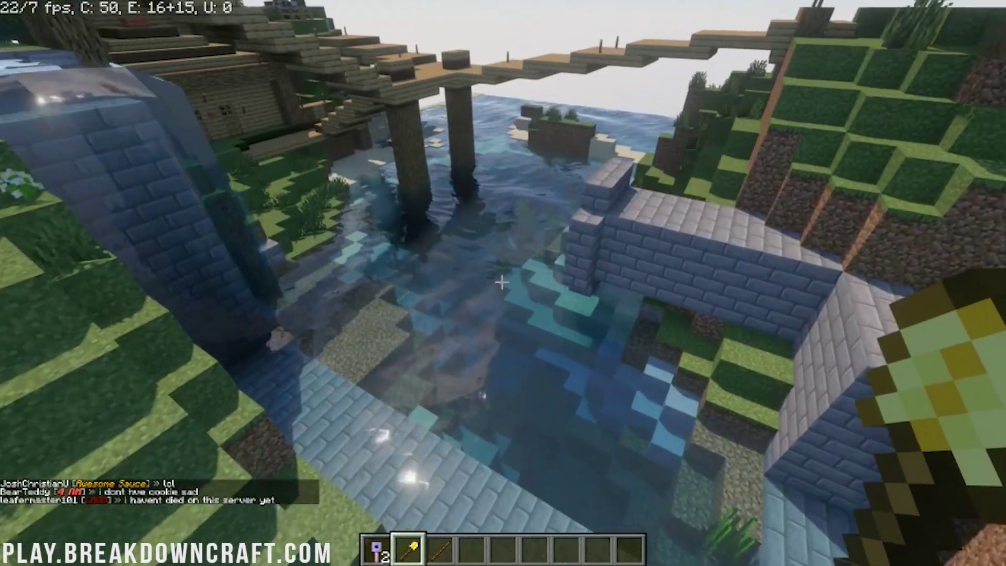
key(w)
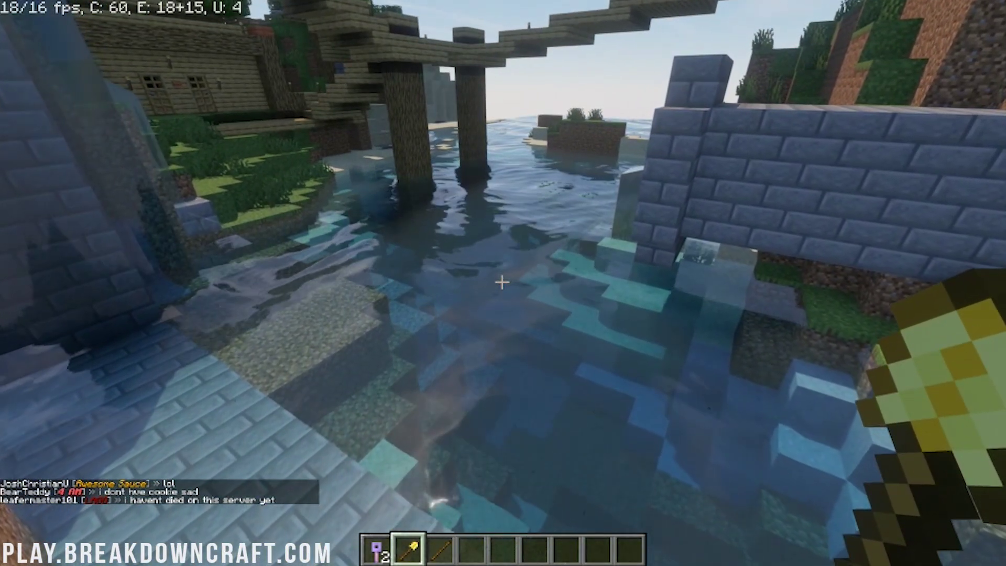
key(w)
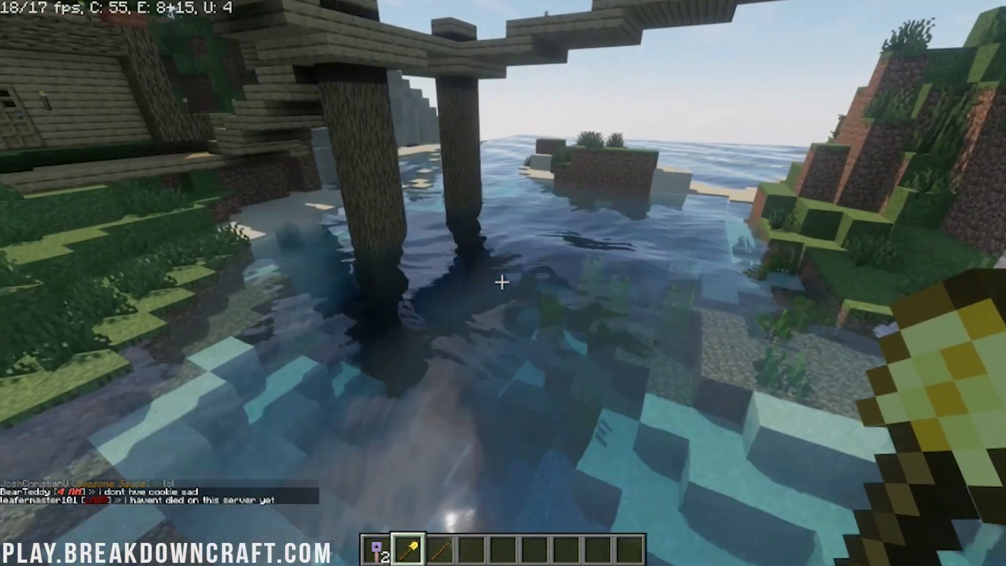
key(w)
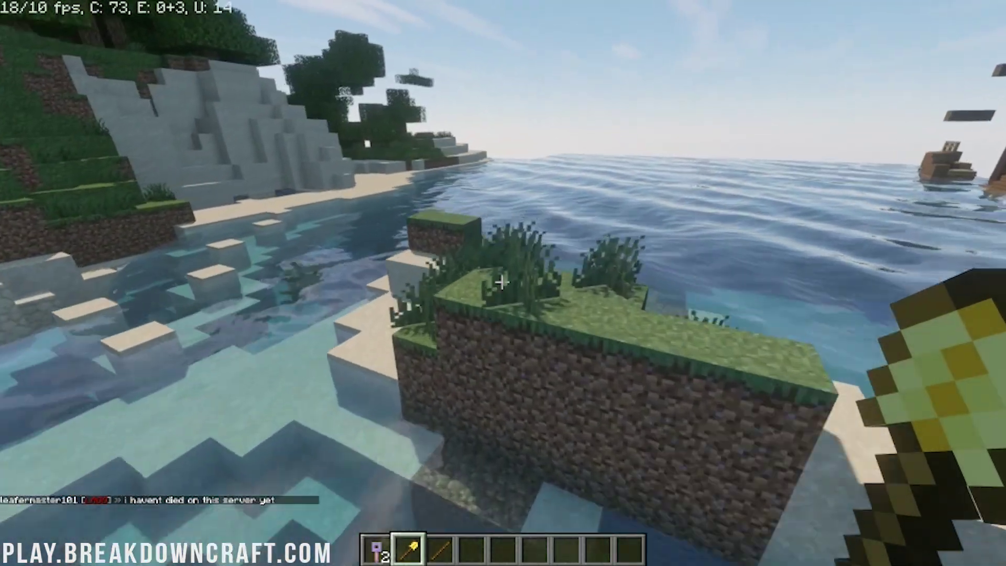
Rise above the river and fly back over the bridge to examine the shaded landscape and sky.
key(s)
key(space)
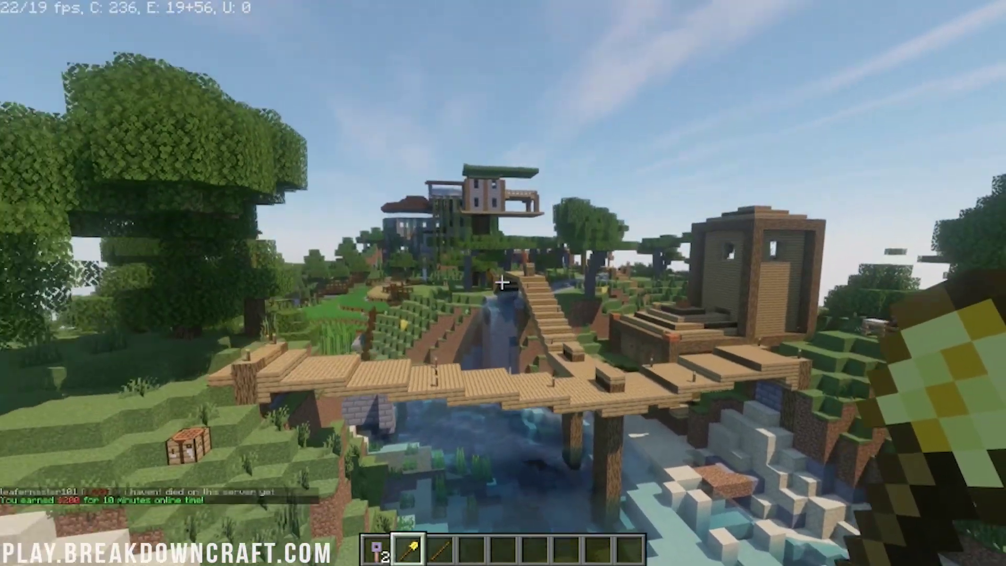
key(s)
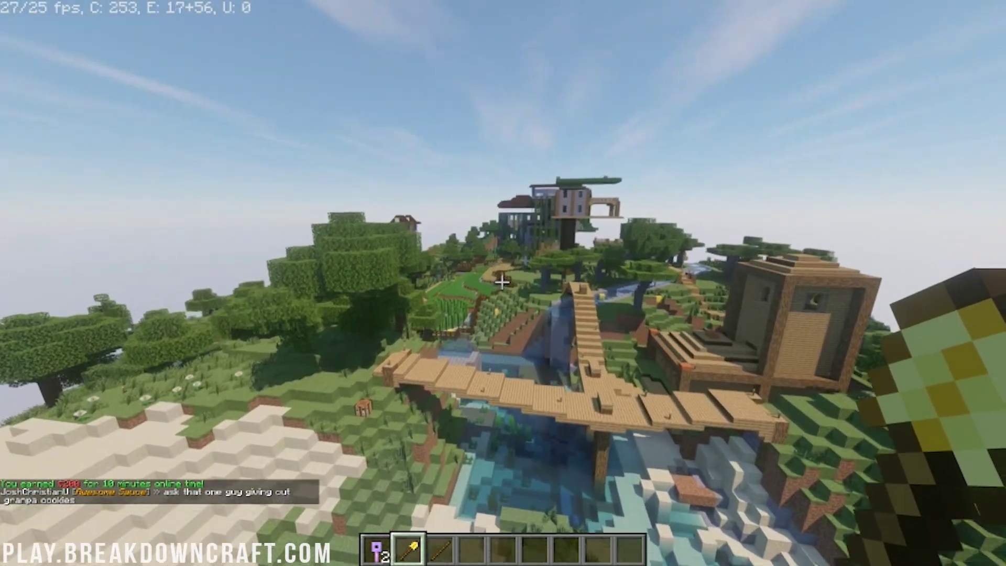
key(w)
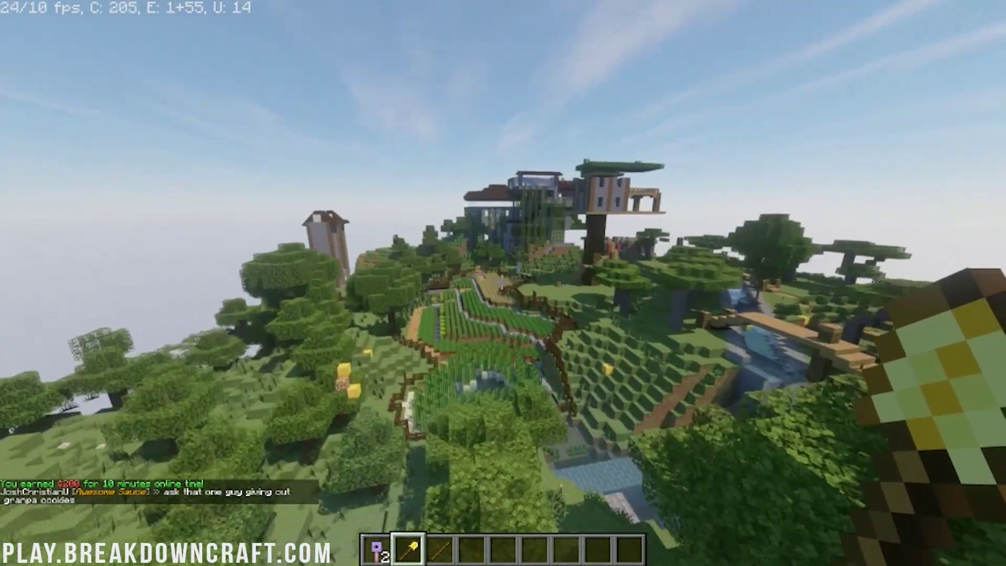
Frame the farm and tree house from farther away and take screenshots with the game interface temporarily hidden.
key(s)
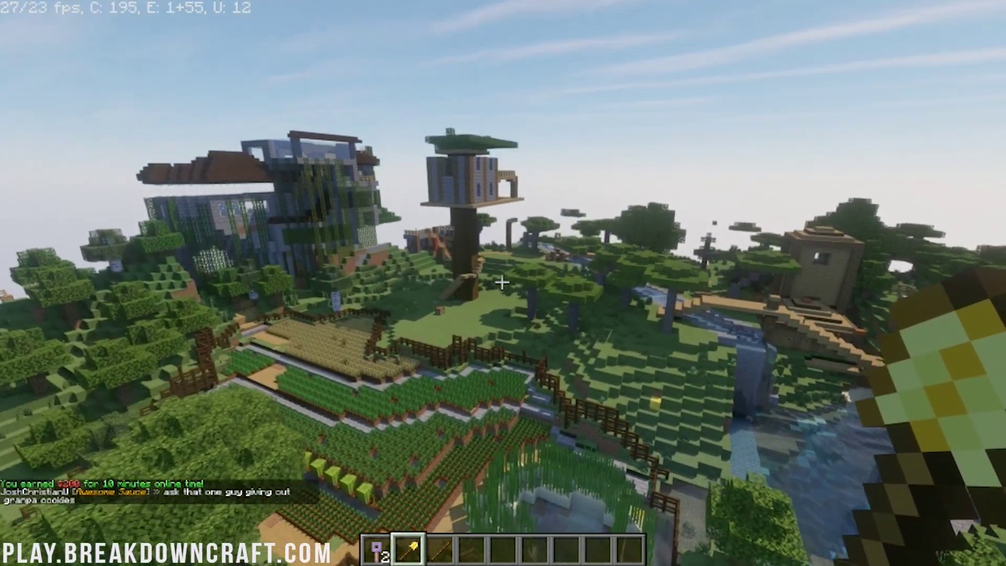
key(F1)
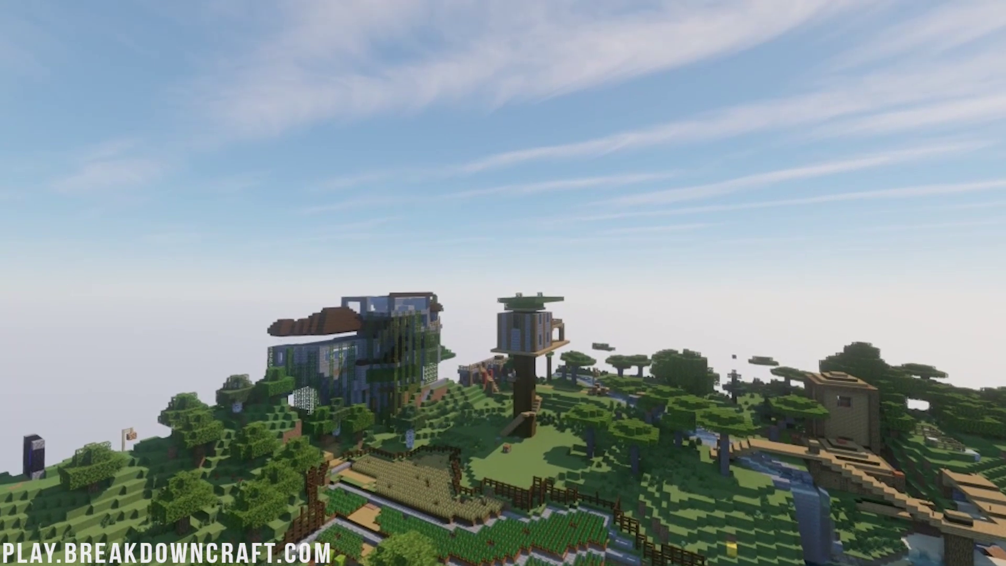
key(F1)
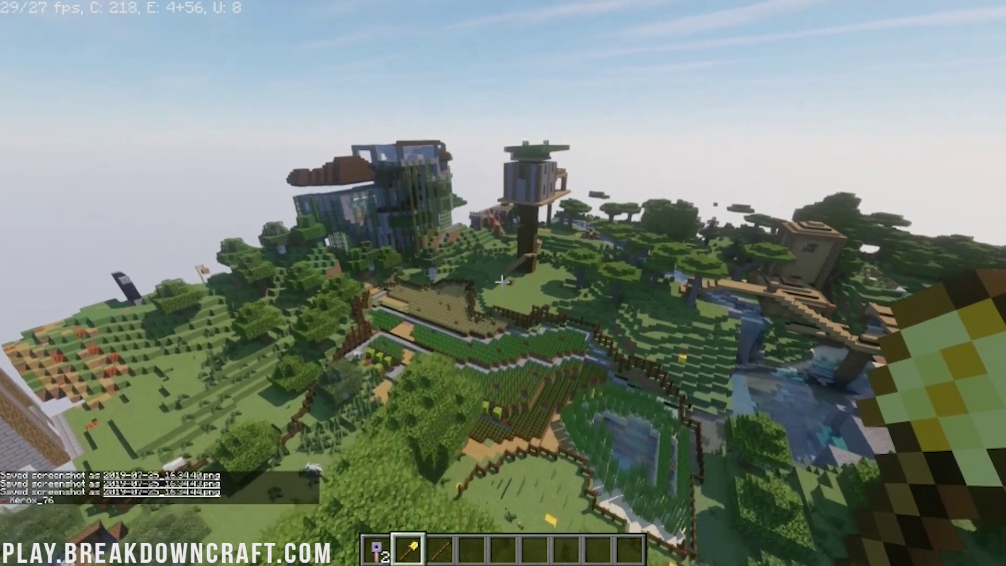
Teleport to the server's spawn with the /spawn command.
key(slash)
text(spawn)
key(Return)
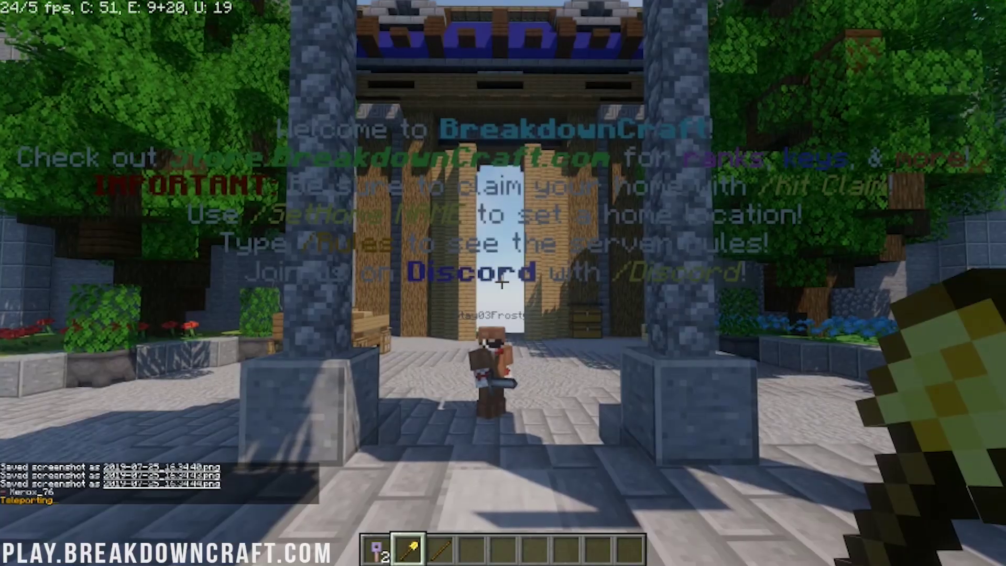
Fly through the spawn gate and around the blue-roofed castle to examine how the shader renders the buildings.
key(w)
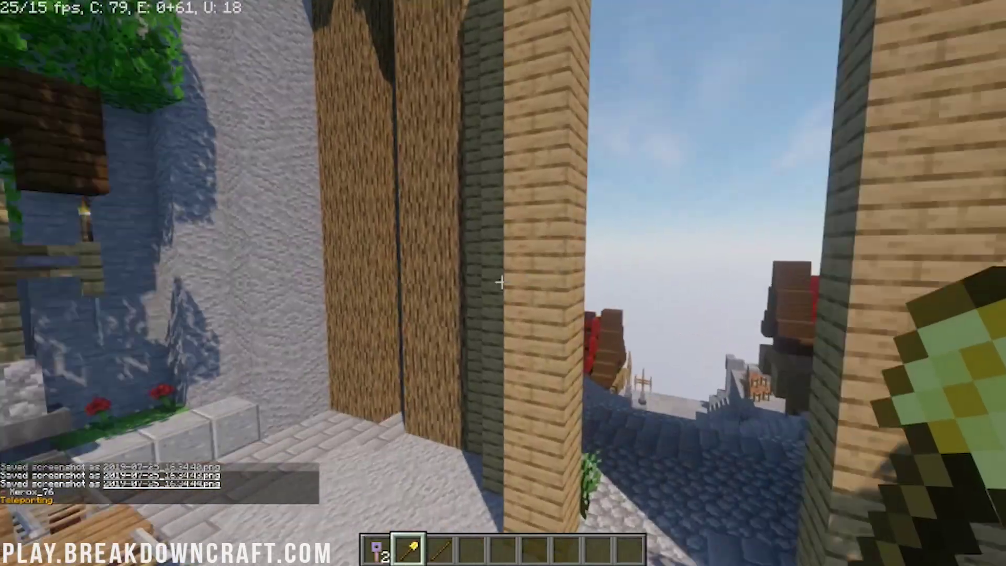
key(w)
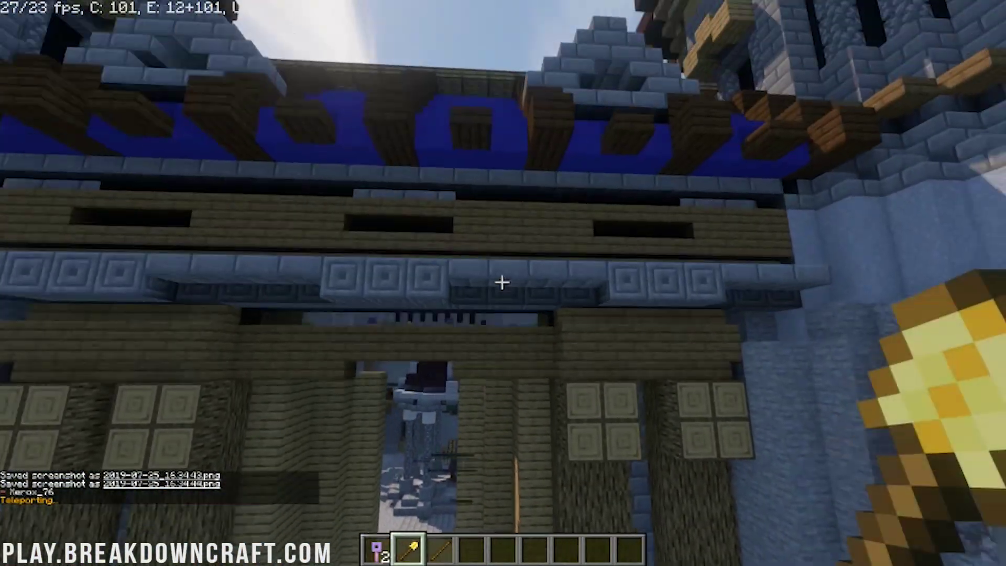
key(s)
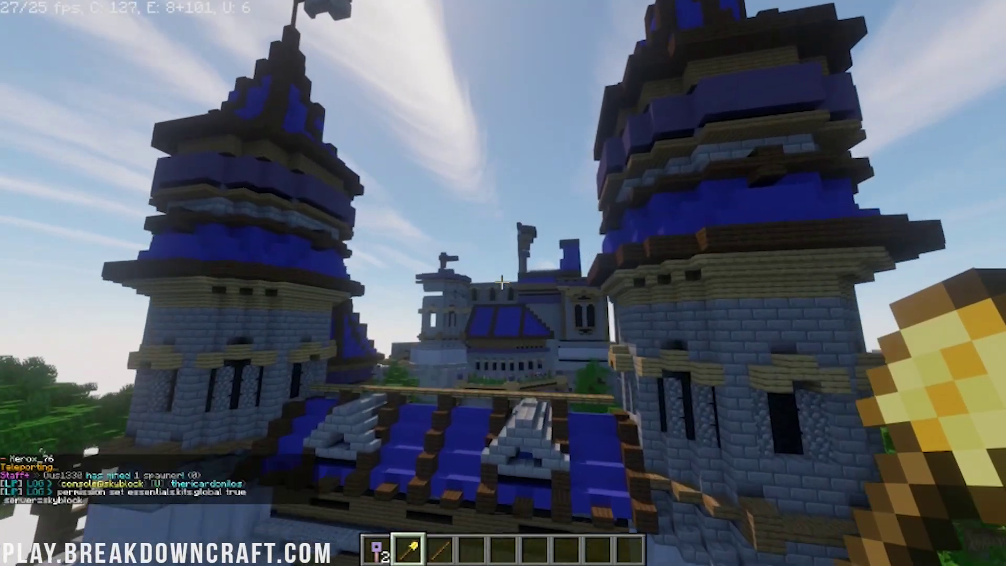
key(w)
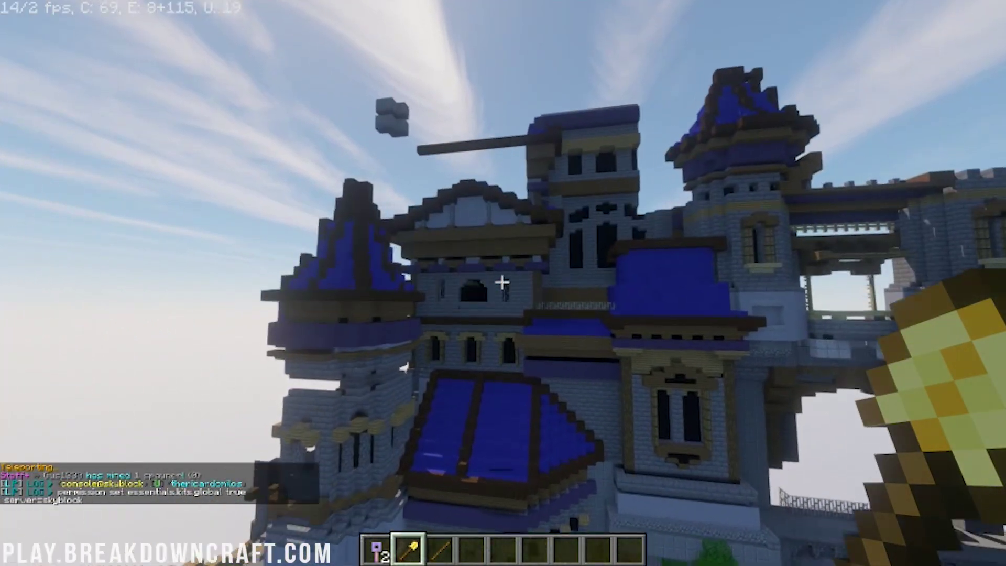
key(w)
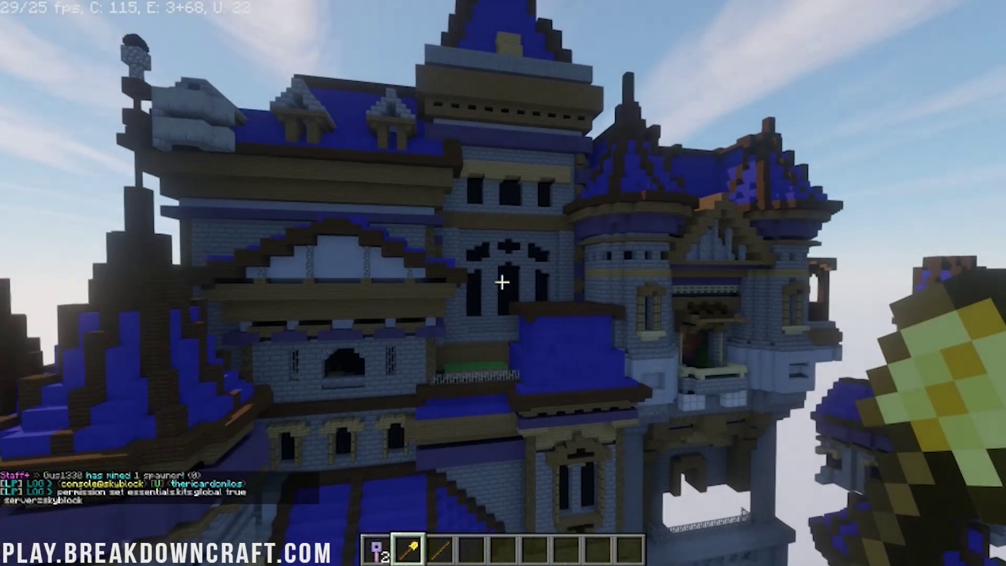
key(w)
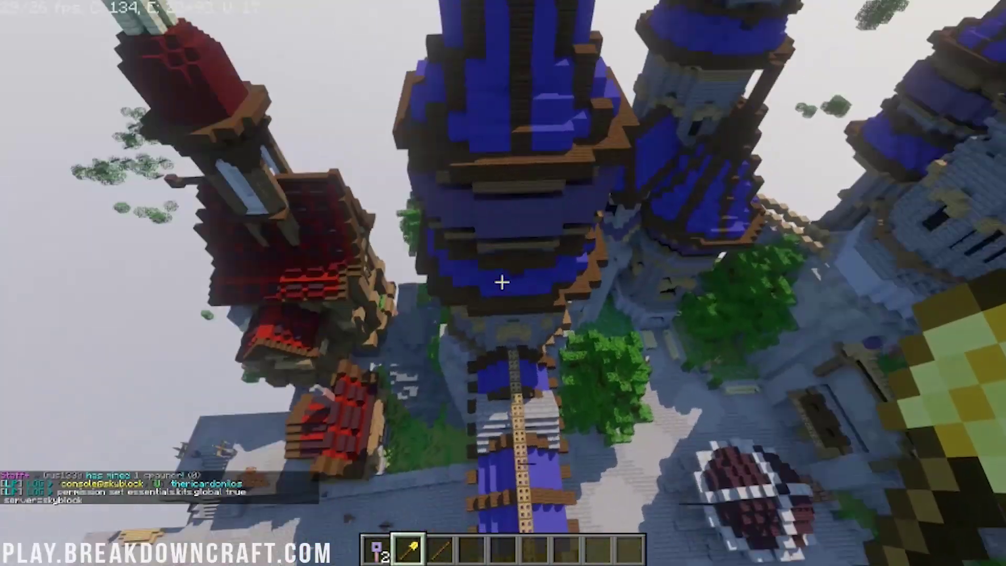
key(w)
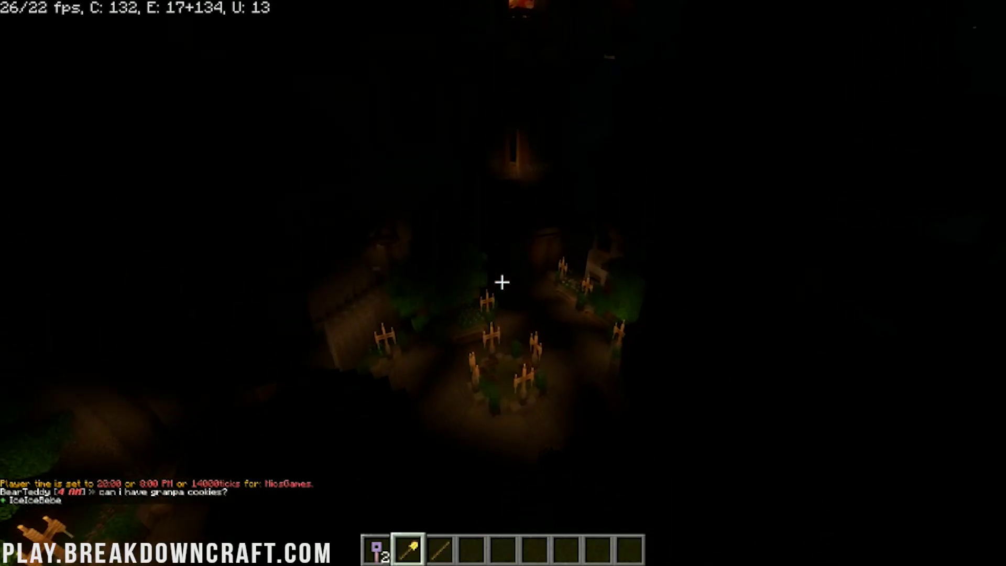
Descend into the town plaza and walk around its candle lamps, flower beds and trees to examine the shader's night lighting and starry sky.
key(w)
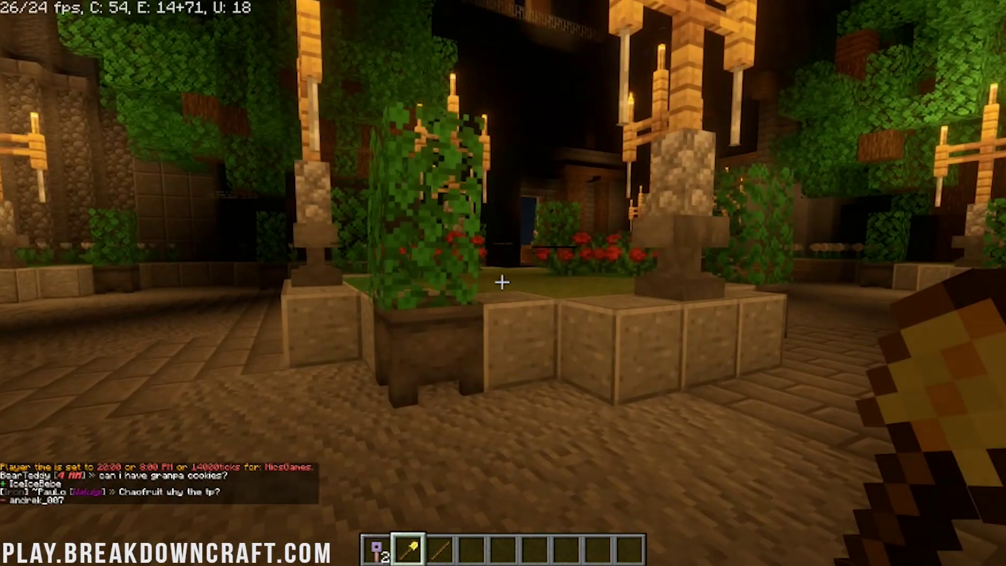
key(w)
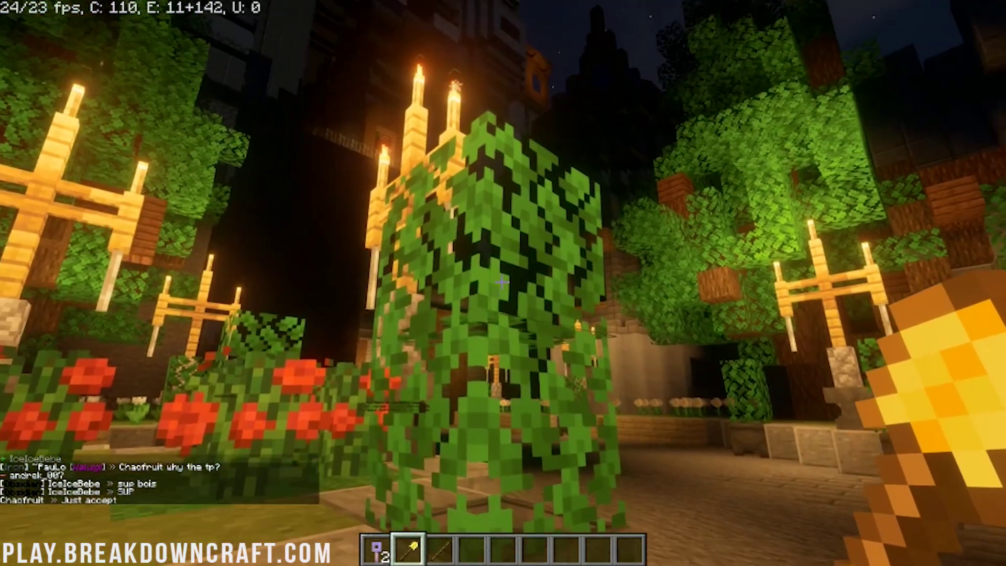
key(w)
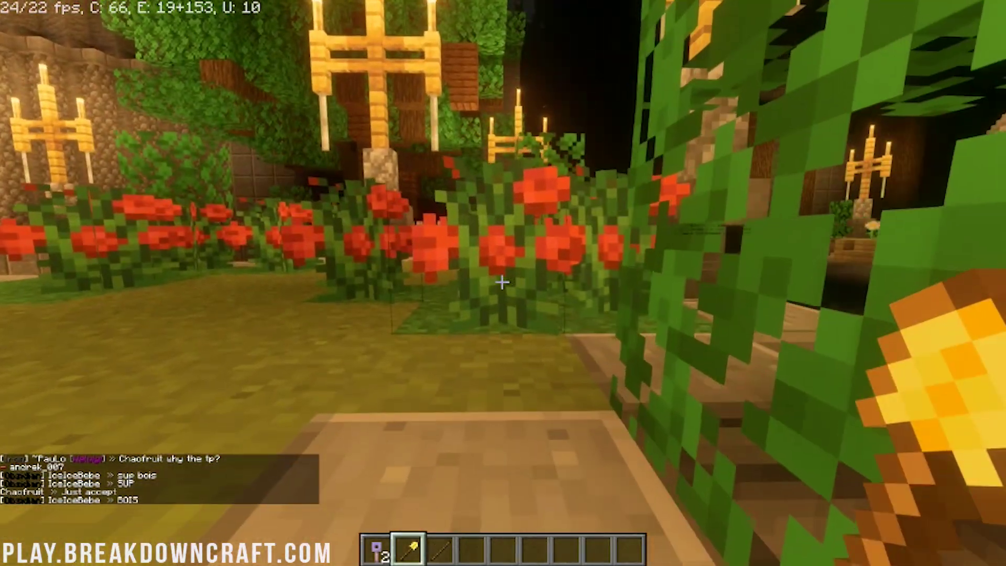
key(w)
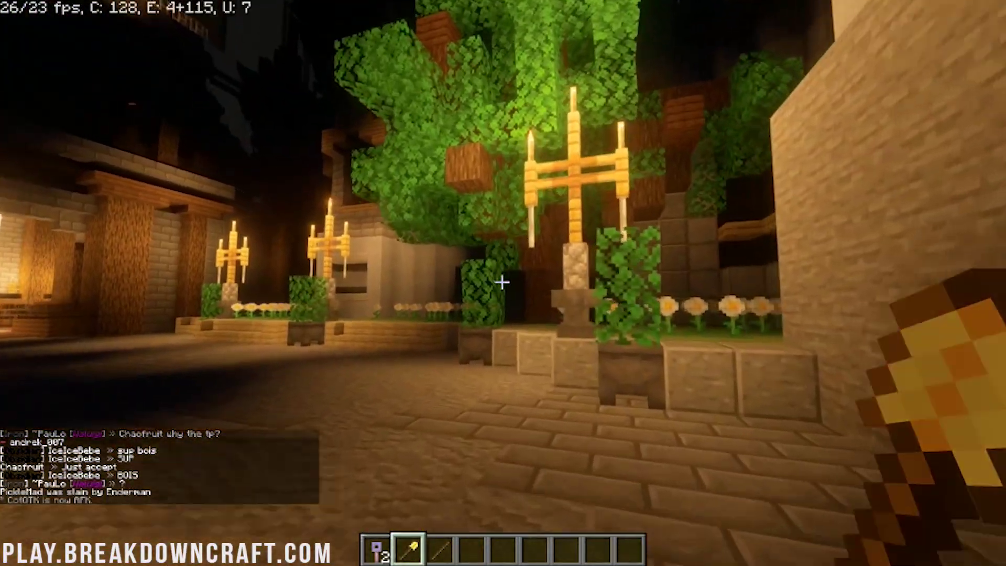
key(w)
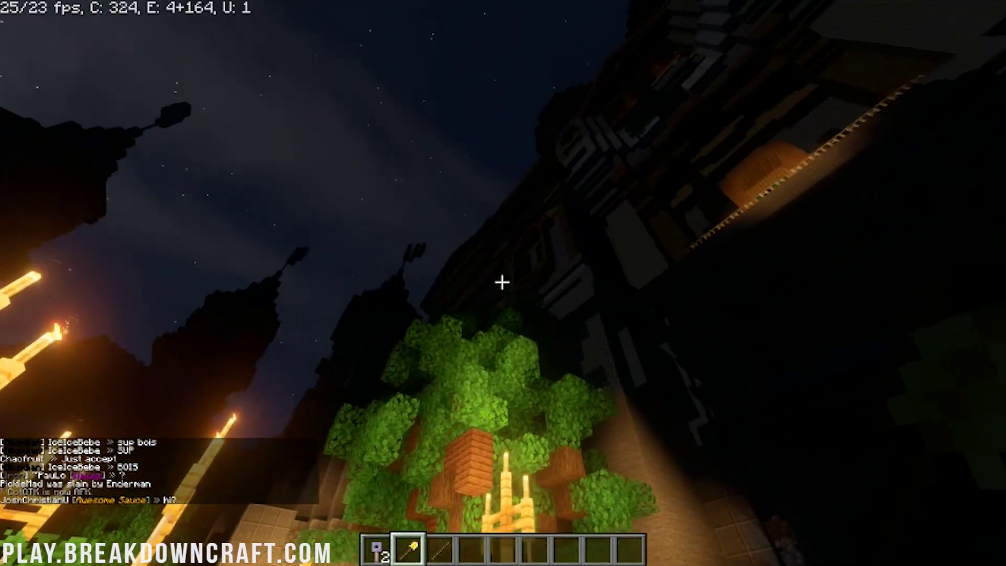
key(w)
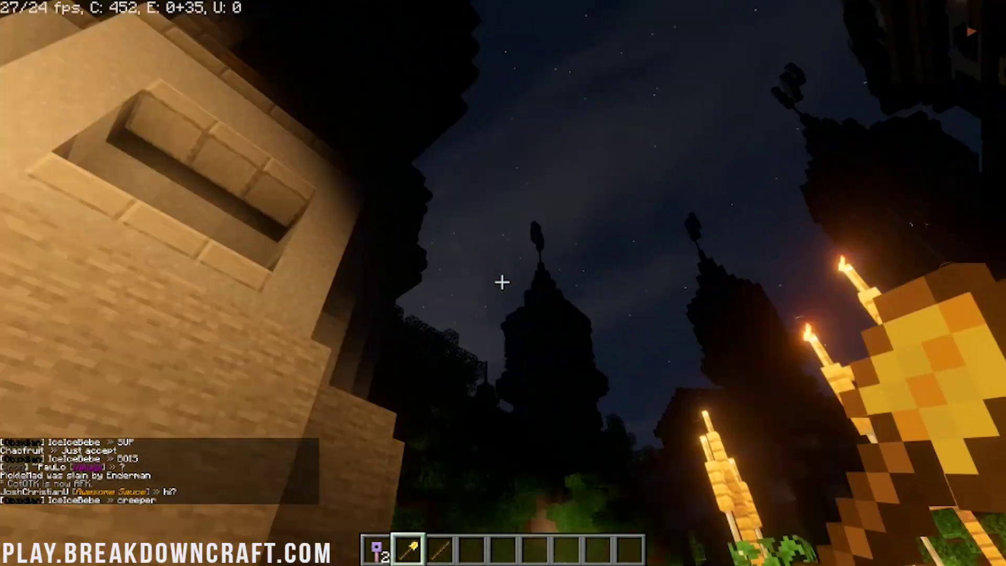
key(w)
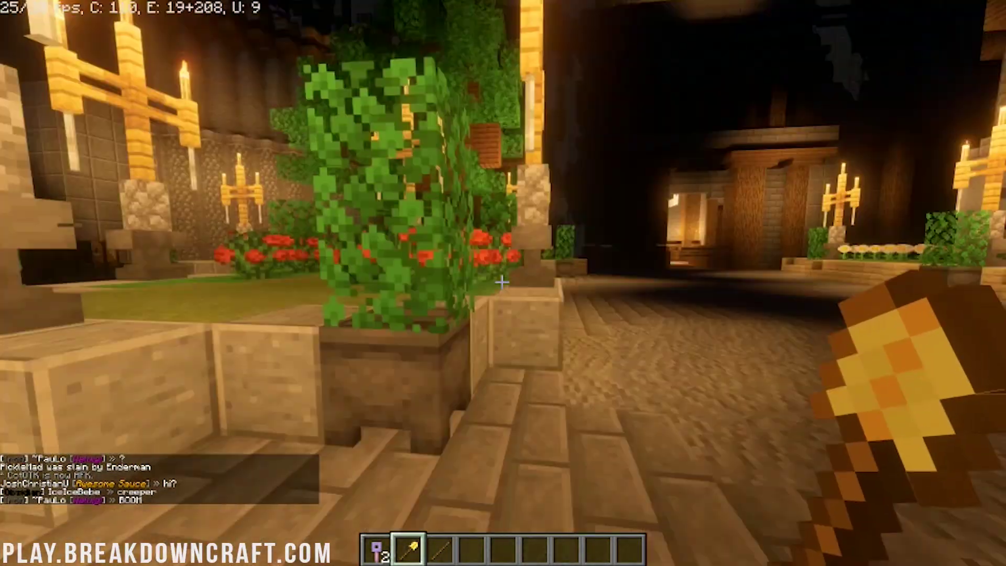
key(w)
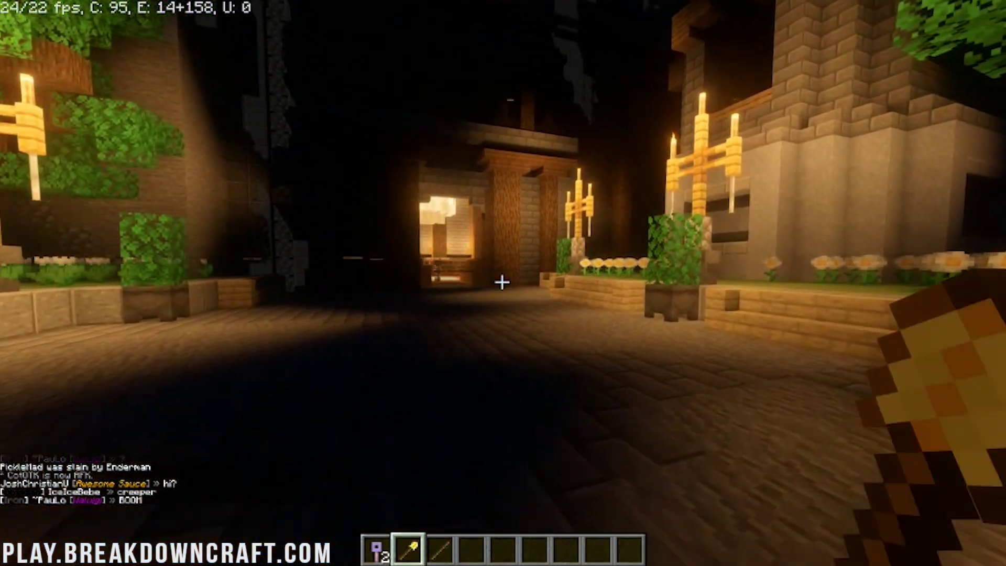
key(w)
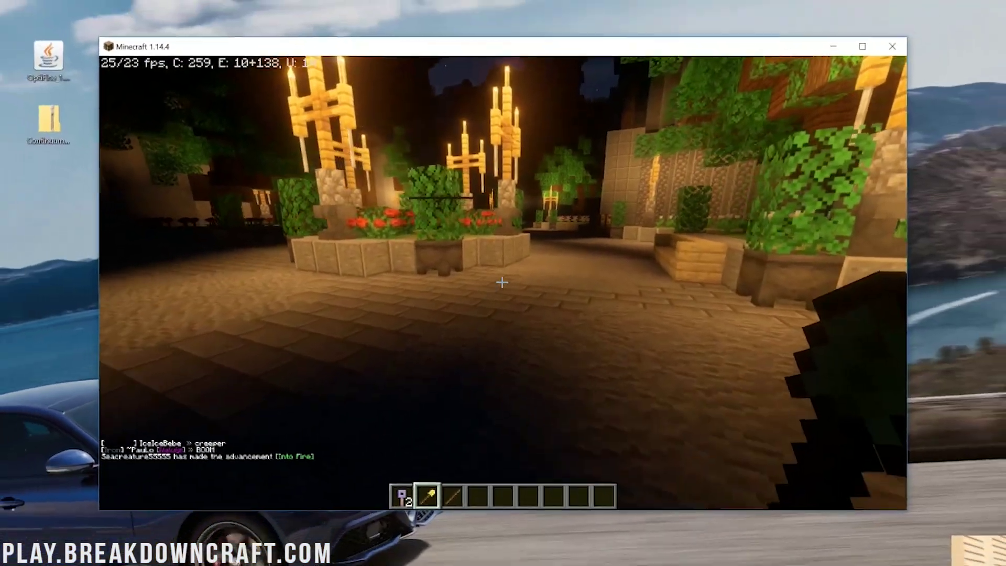
key(w)
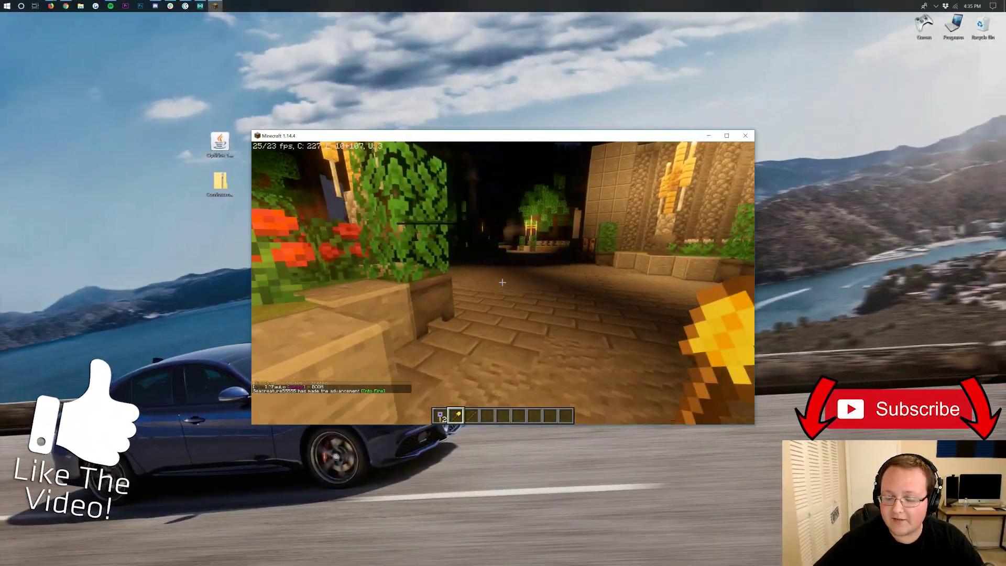